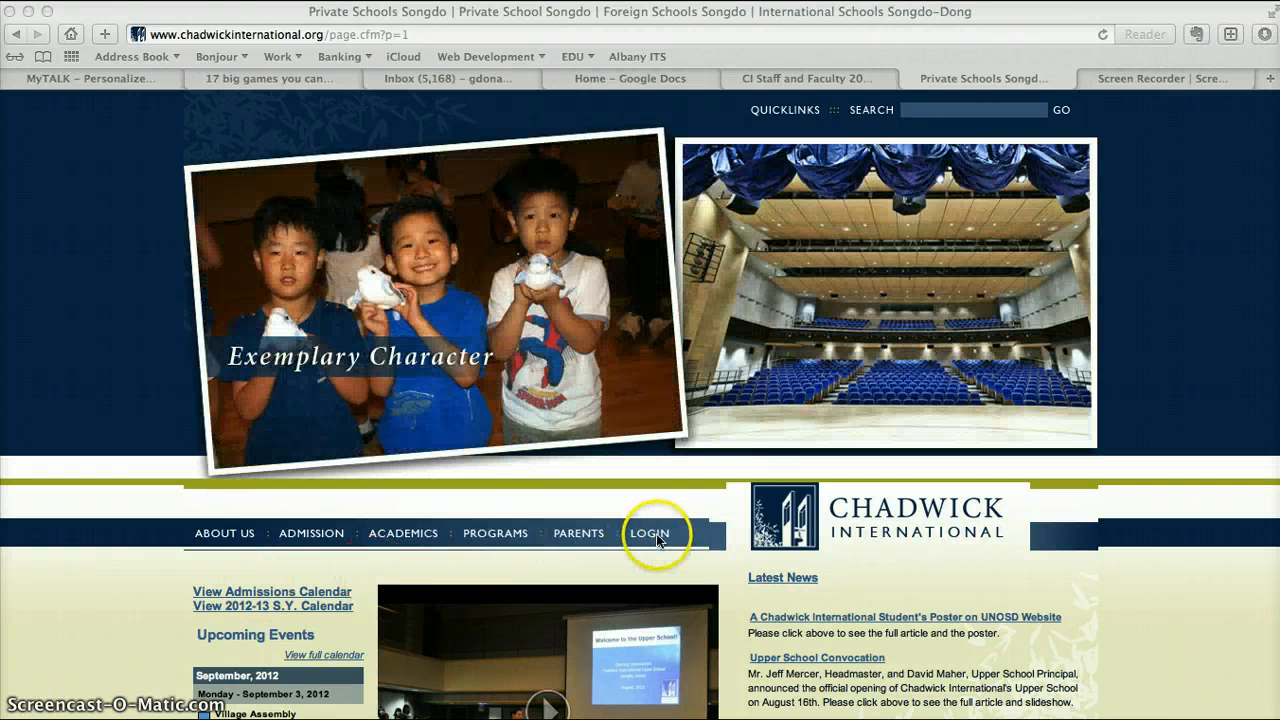
Log in to the school portal with the username and password already filled in.
click(648, 537)
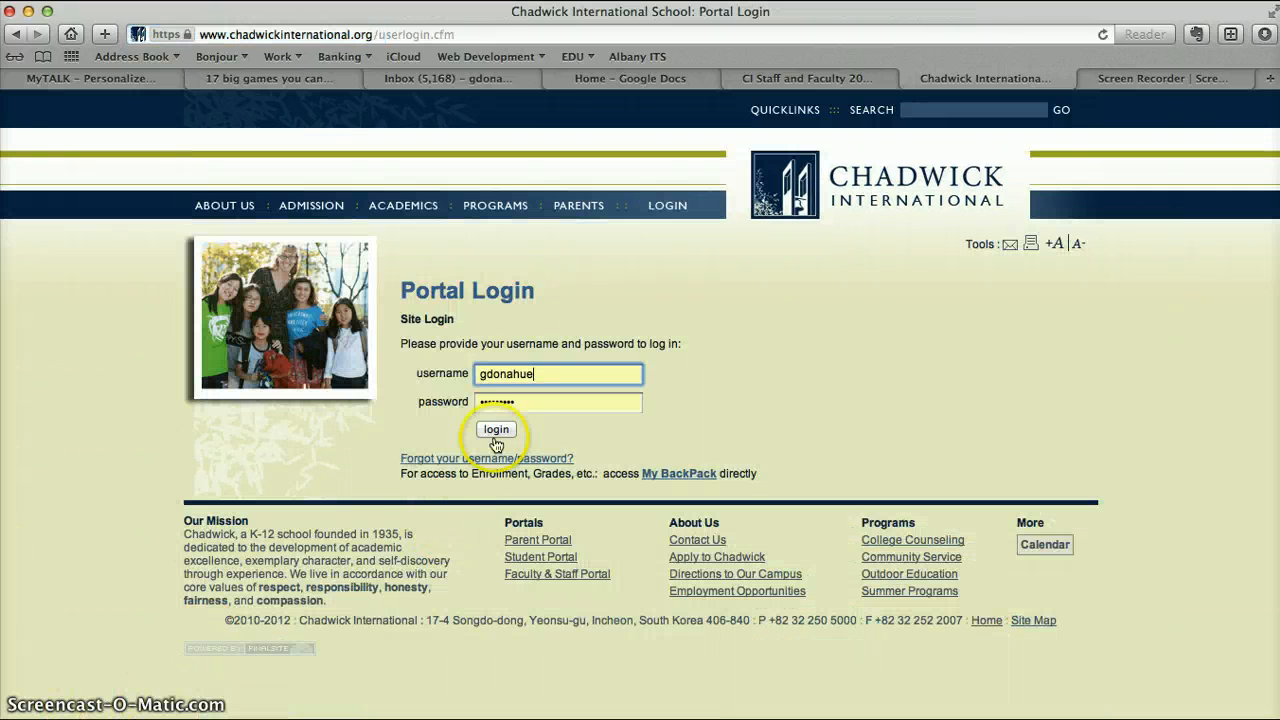
click(514, 402)
click(494, 428)
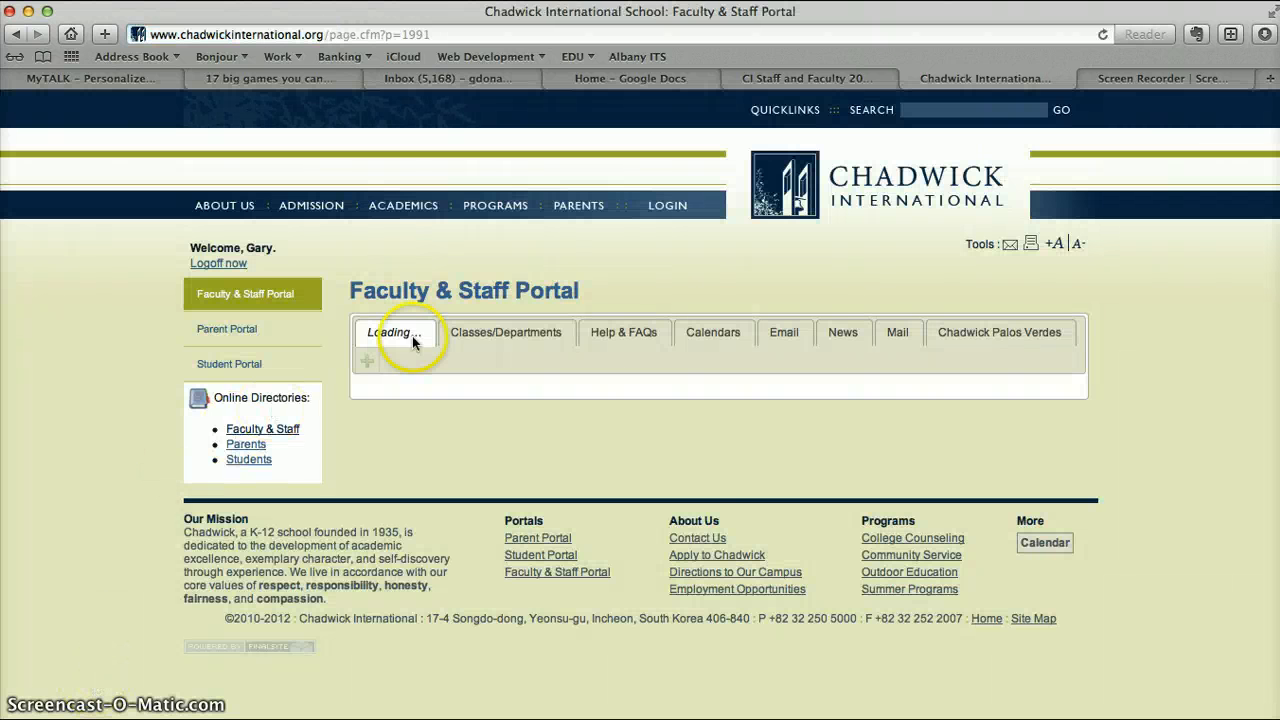
Open the Kindergarten class page listed under Classes/Departments in the Faculty & Staff Portal.
click(502, 333)
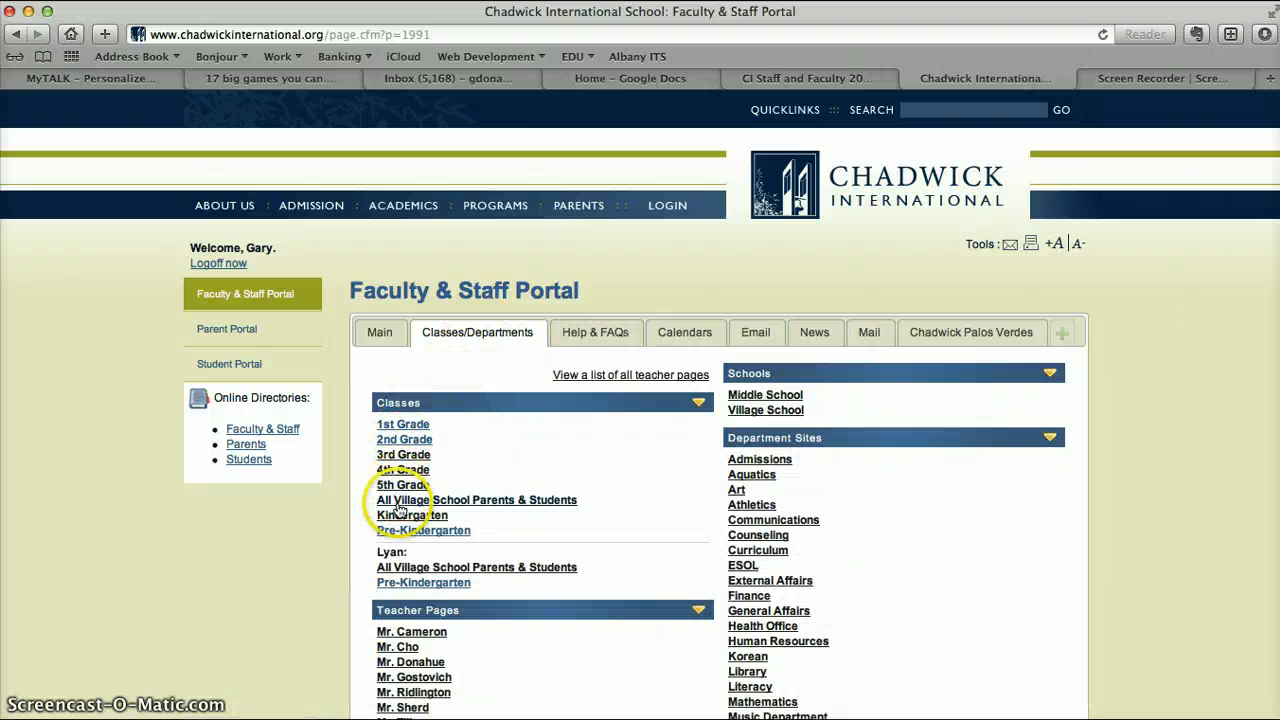
click(399, 518)
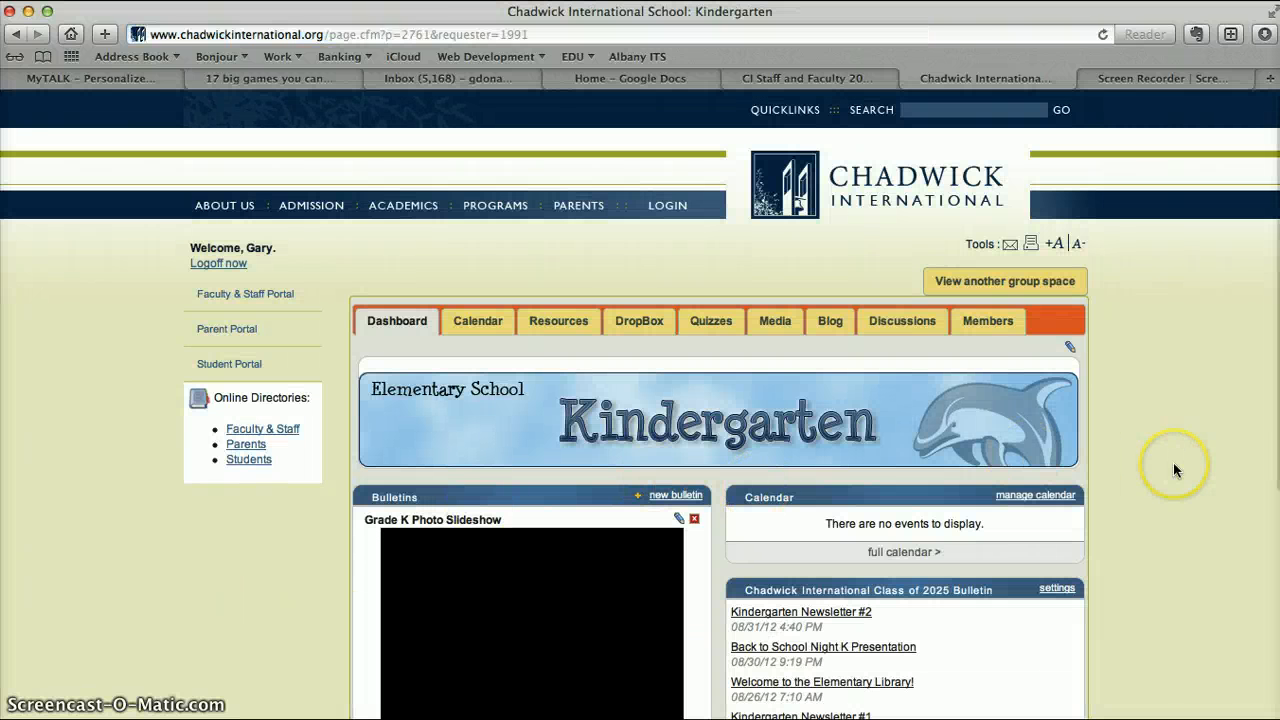
Examine the Kindergarten dashboard, including the Grade K Photo Slideshow bulletin and the Kindergarten Teachers section.
scroll(1174, 464, down, 5)
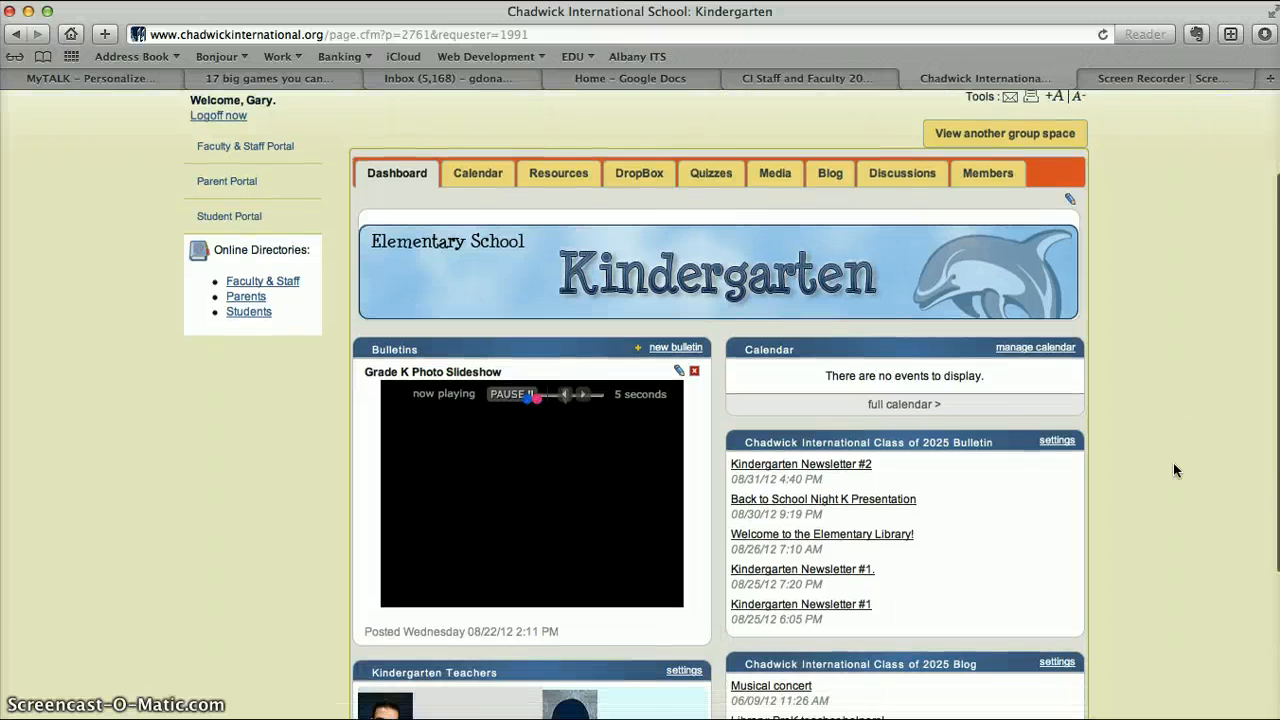
scroll(1174, 464, down, 1)
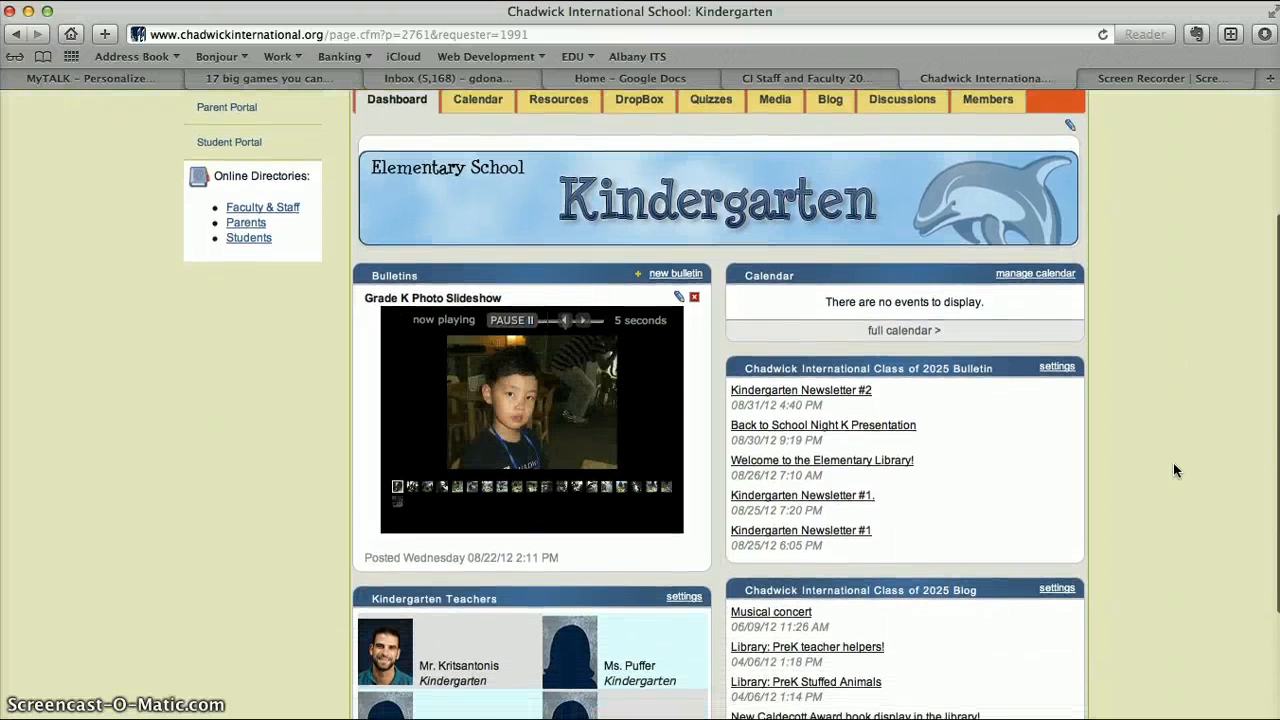
scroll(1173, 462, down, 1)
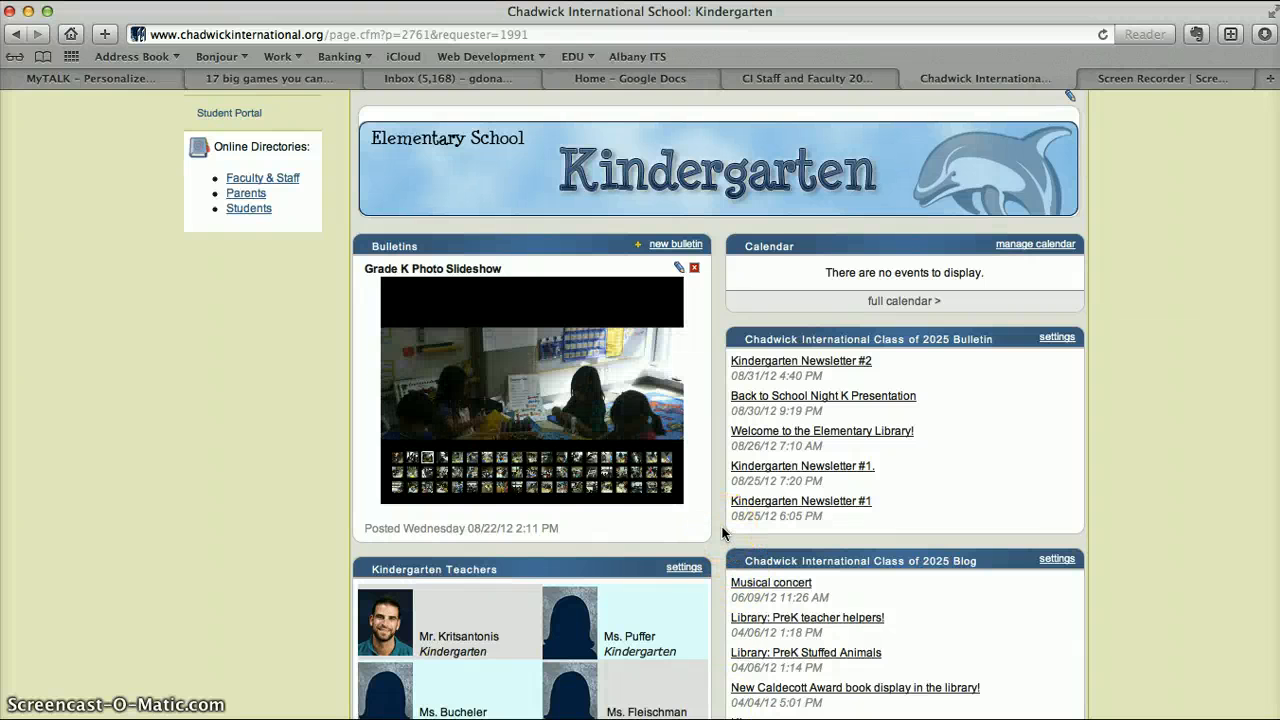
scroll(722, 533, down, 3)
scroll(700, 500, up, 2)
click(646, 458)
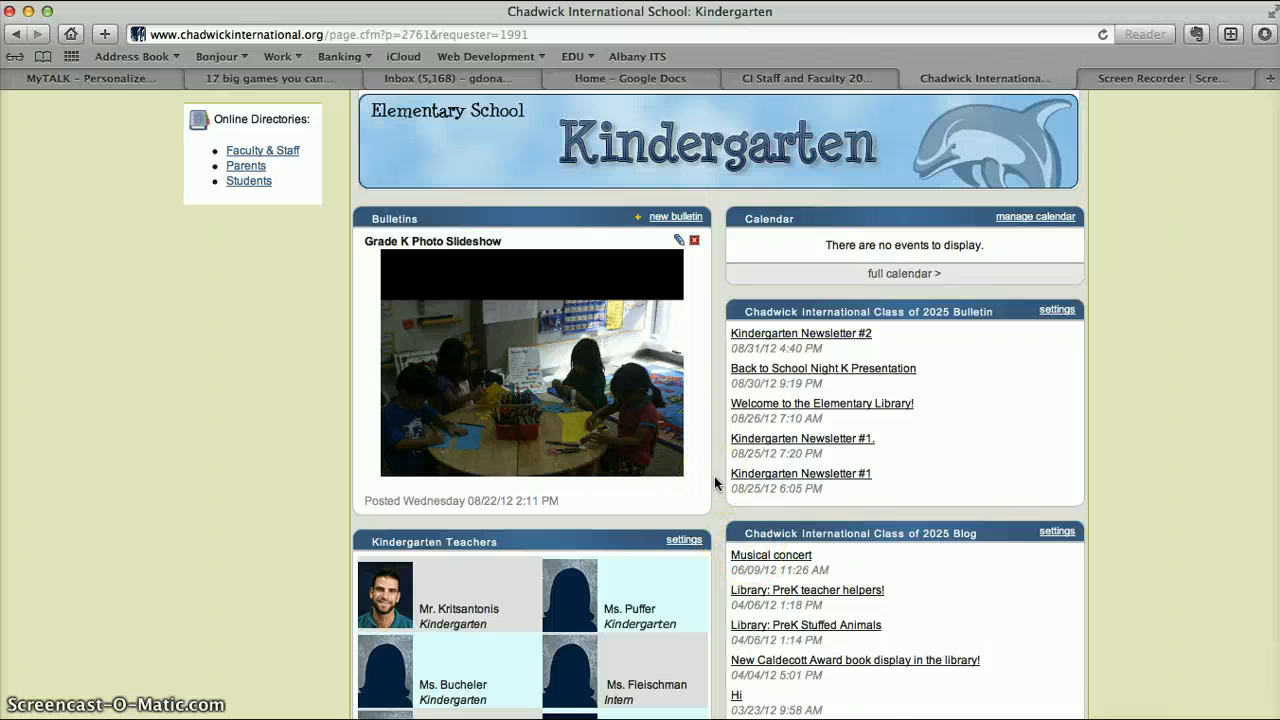
scroll(712, 470, down, 2)
click(650, 360)
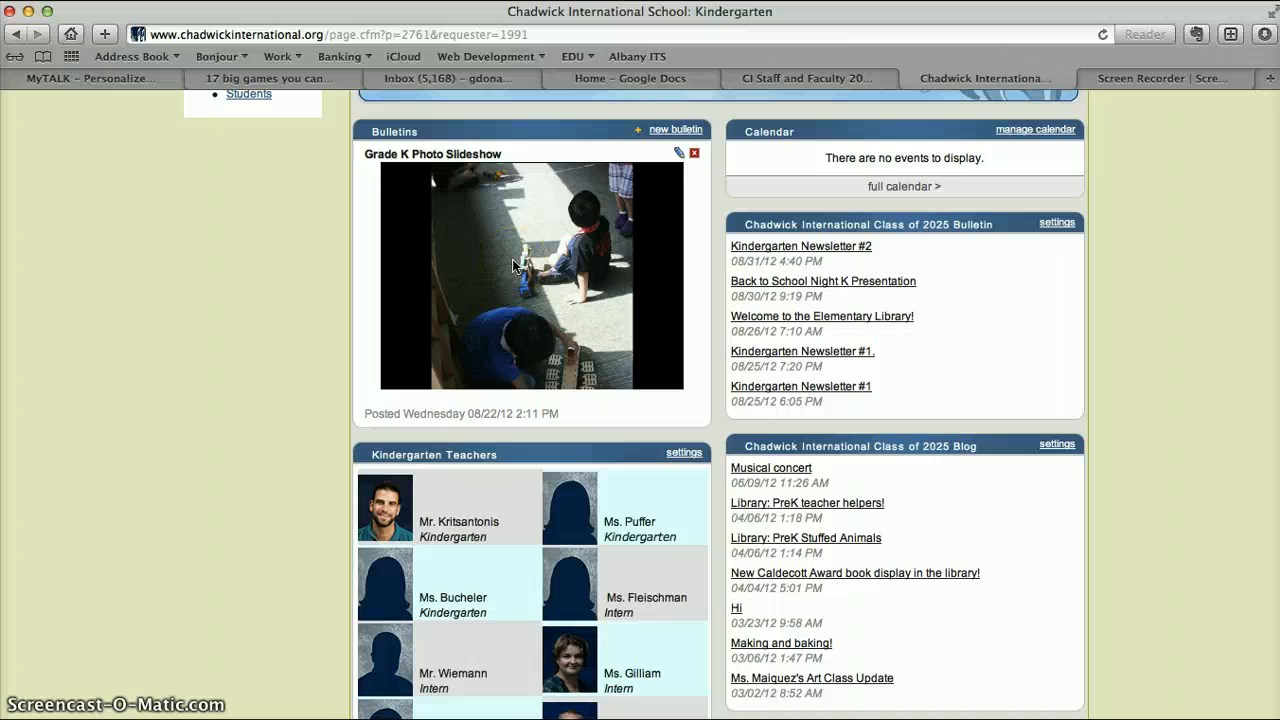
click(418, 366)
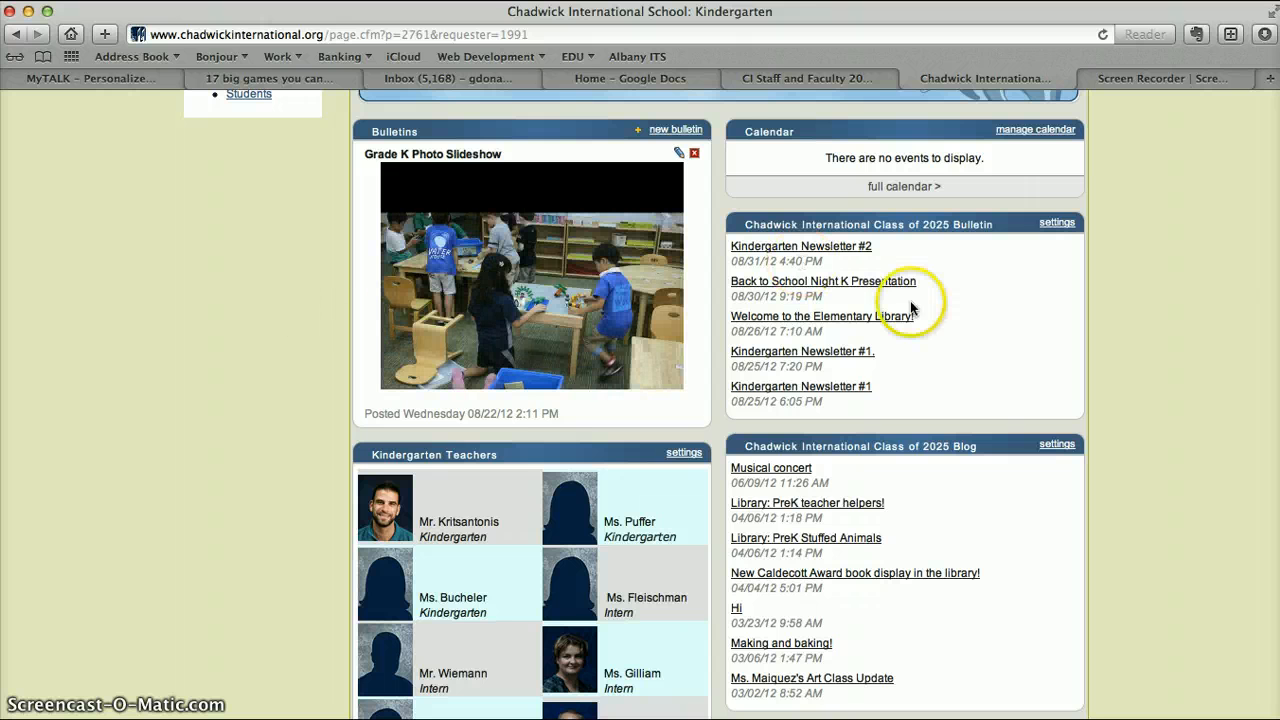
Review the Class of 2025 Bulletin and Class of 2025 Blog lists on the Kindergarten dashboard.
scroll(1175, 311, down, 1)
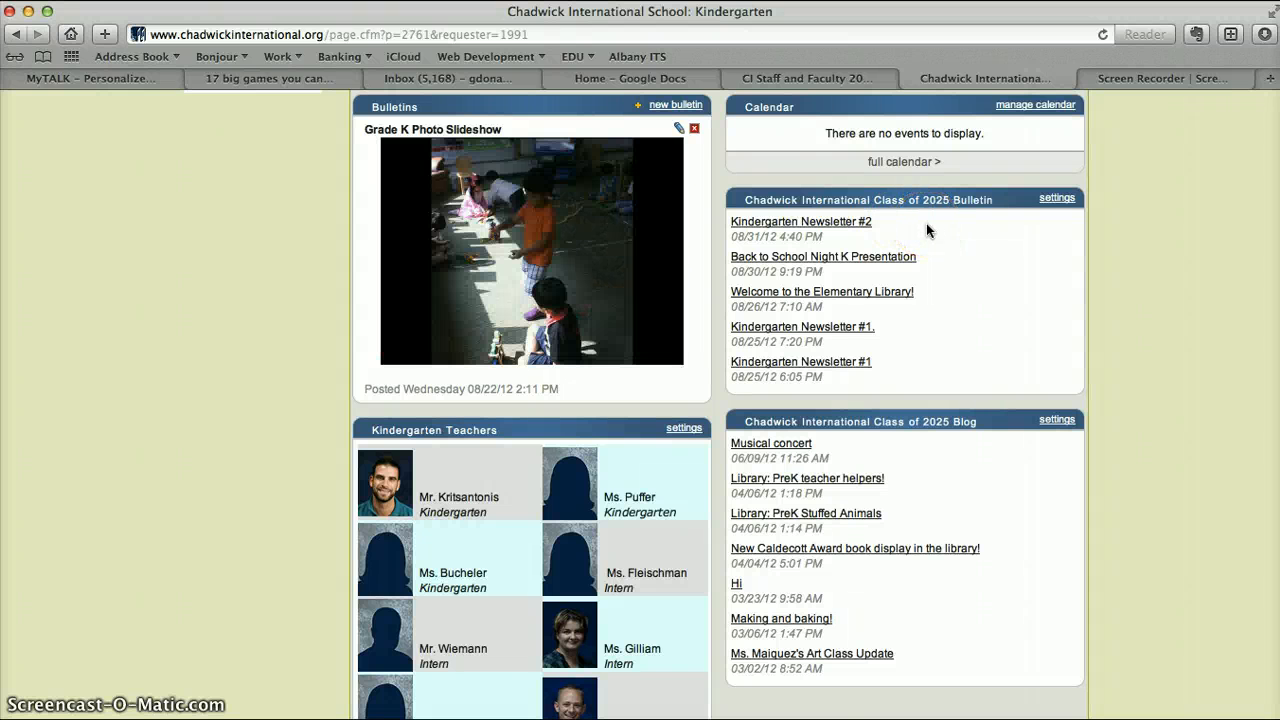
scroll(926, 230, up, 4)
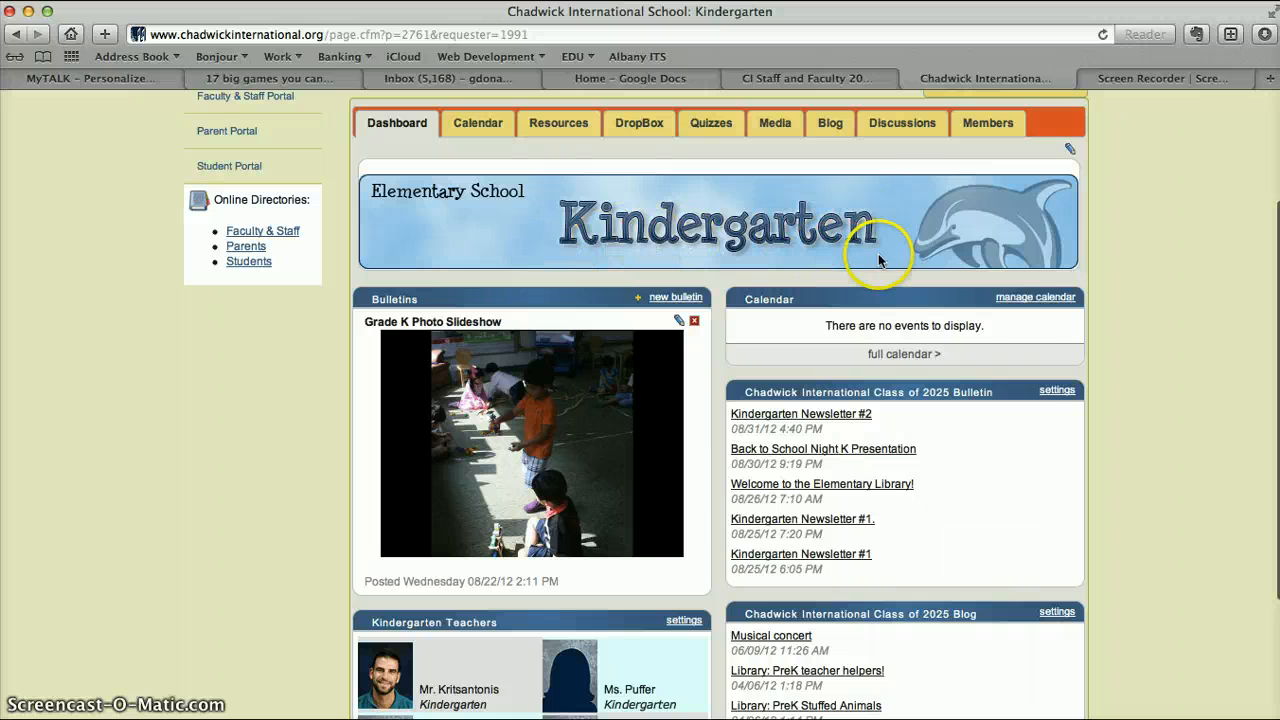
scroll(1035, 388, down, 4)
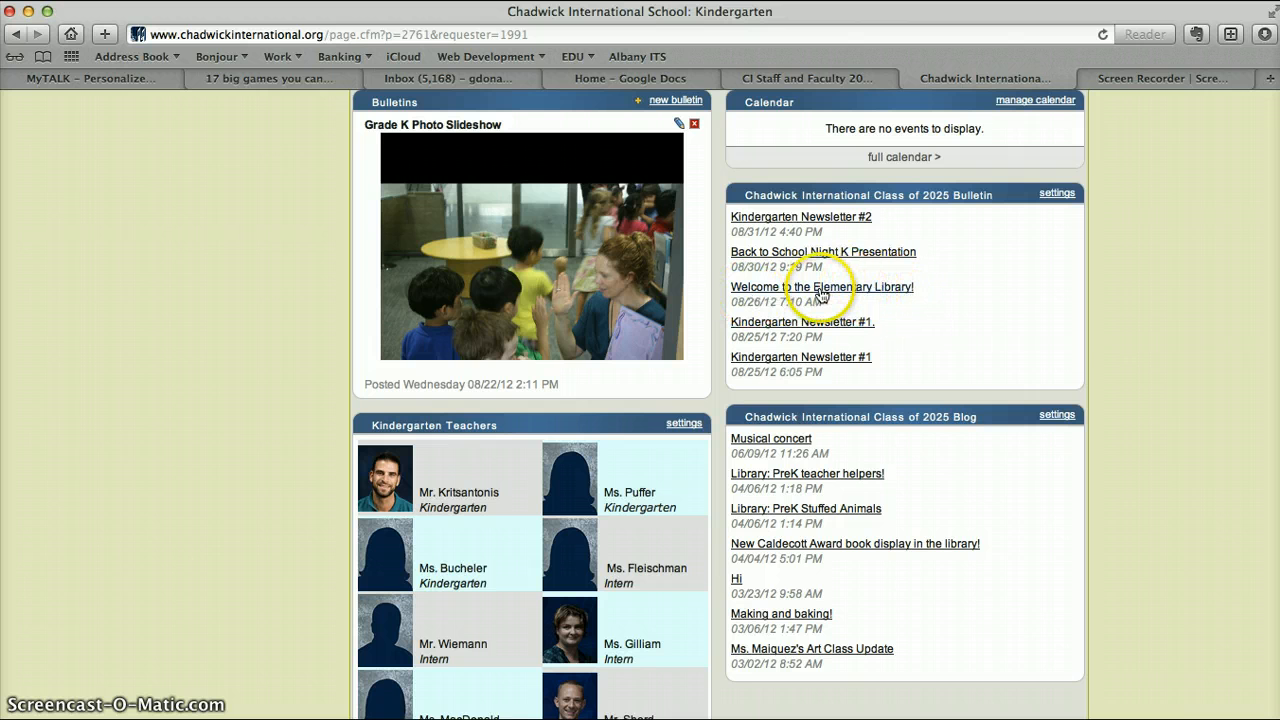
scroll(843, 540, down, 3)
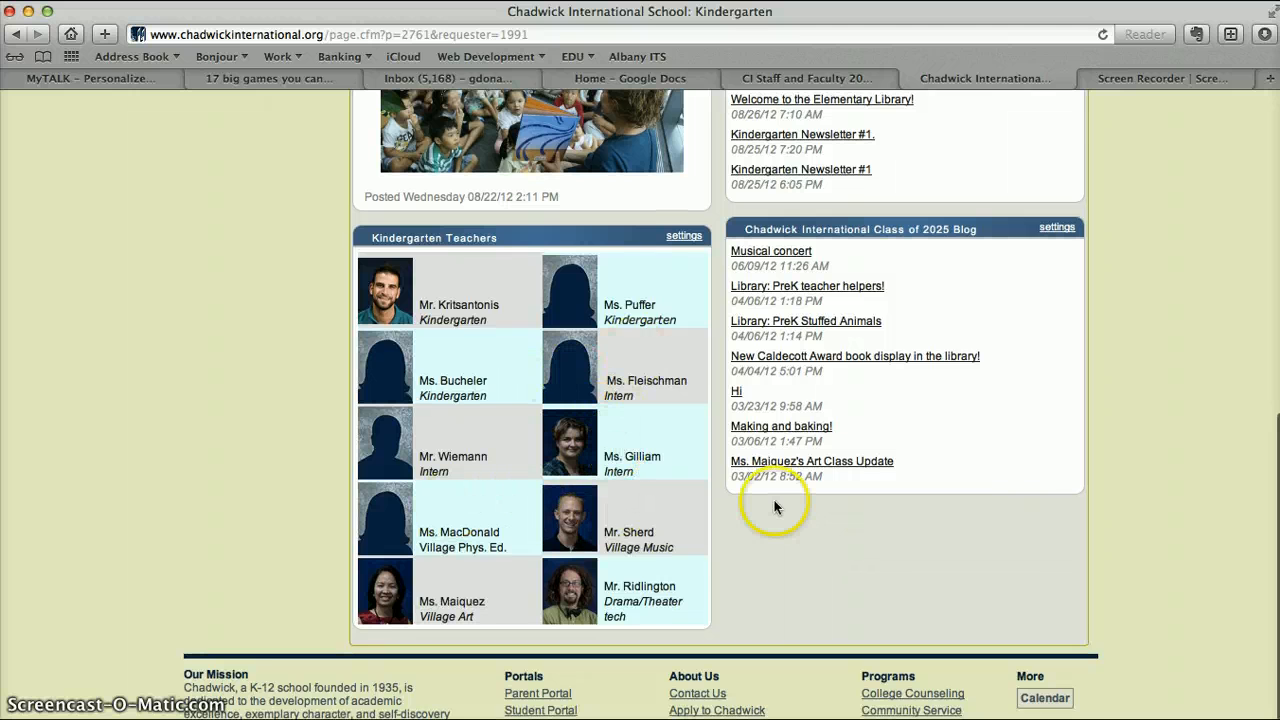
scroll(774, 507, up, 5)
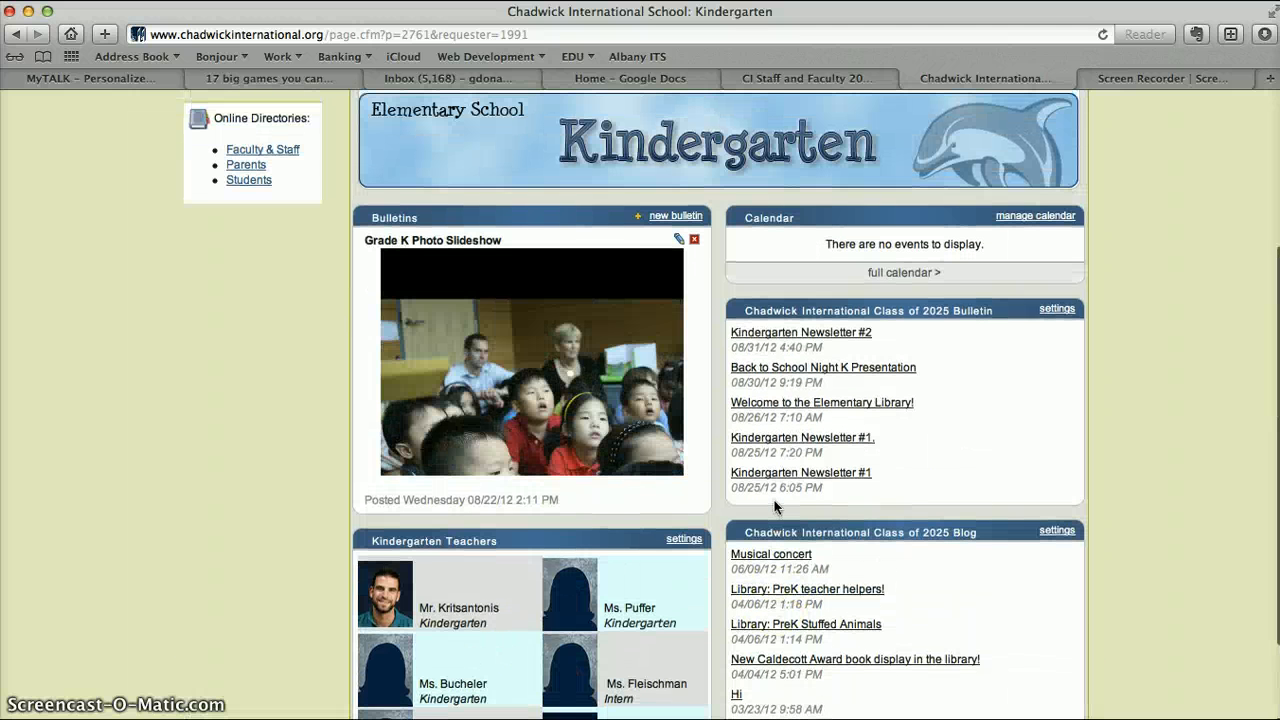
scroll(774, 507, down, 1)
click(834, 489)
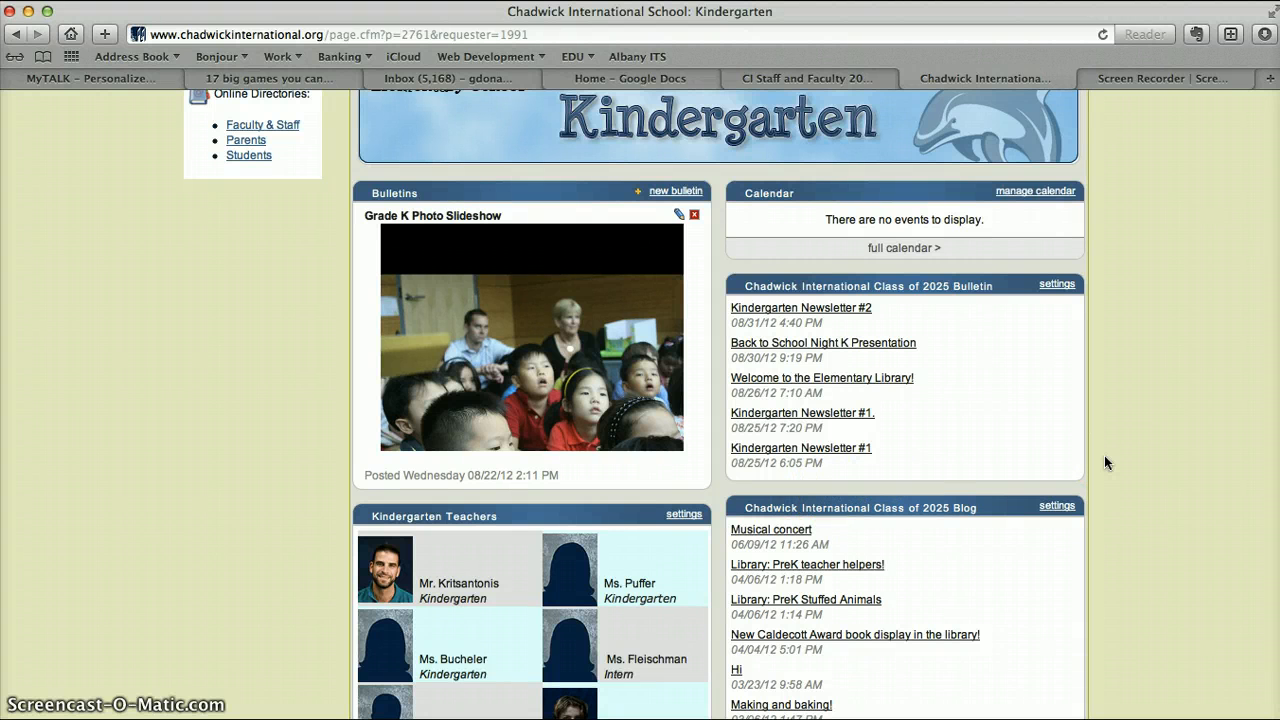
click(843, 573)
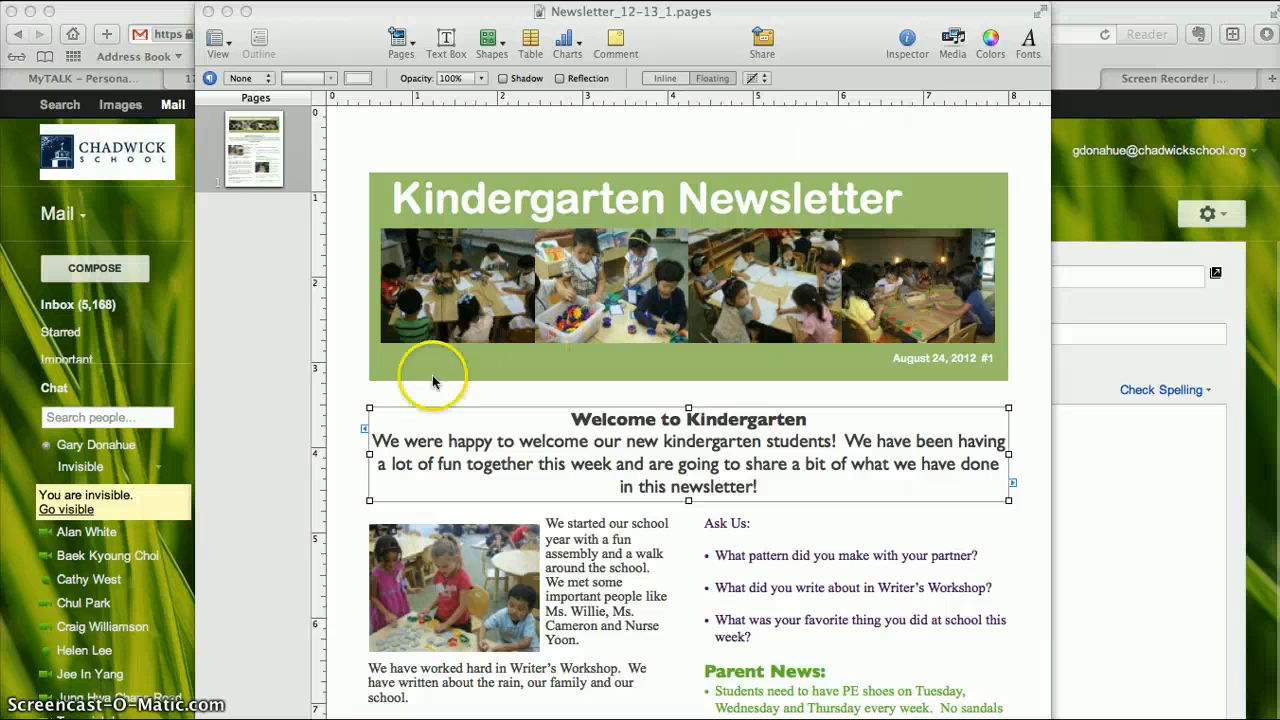
Use the Print command's PDF option to save the Kindergarten newsletter to the Desktop as Newsletter_12-13_1, and minimize the document window.
scroll(660, 528, down, 2)
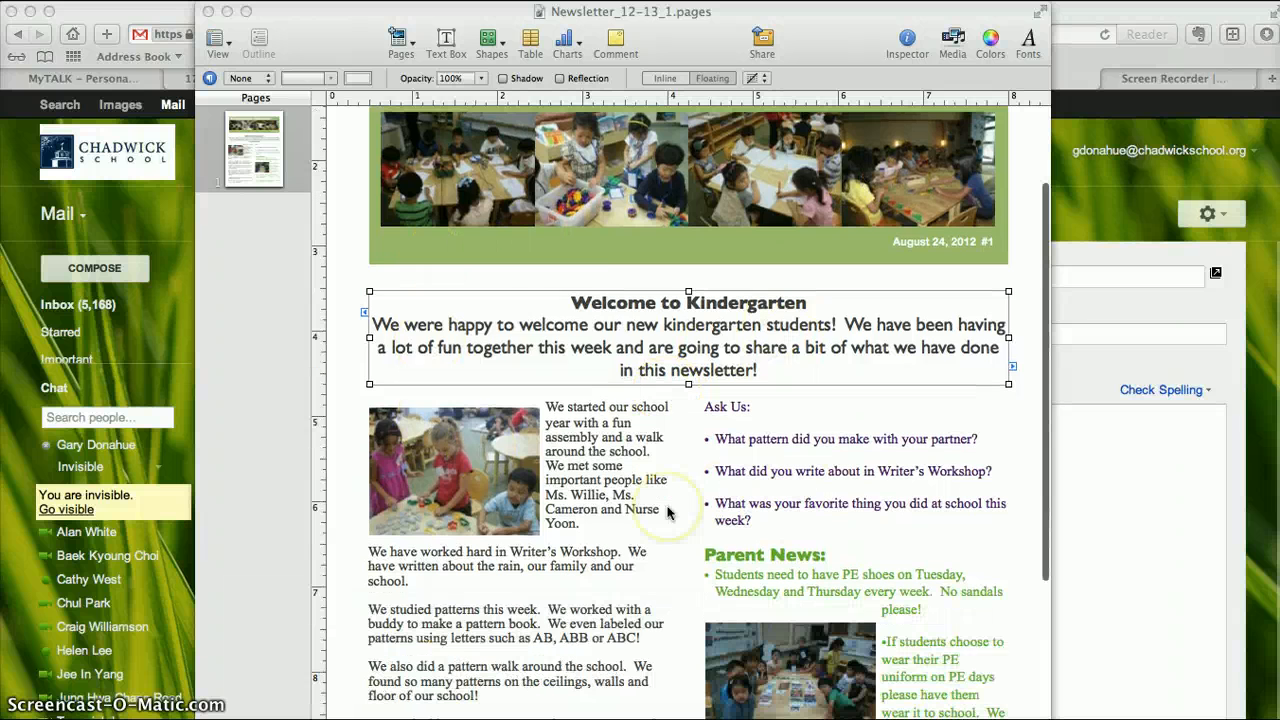
scroll(660, 528, up, 2)
click(332, 32)
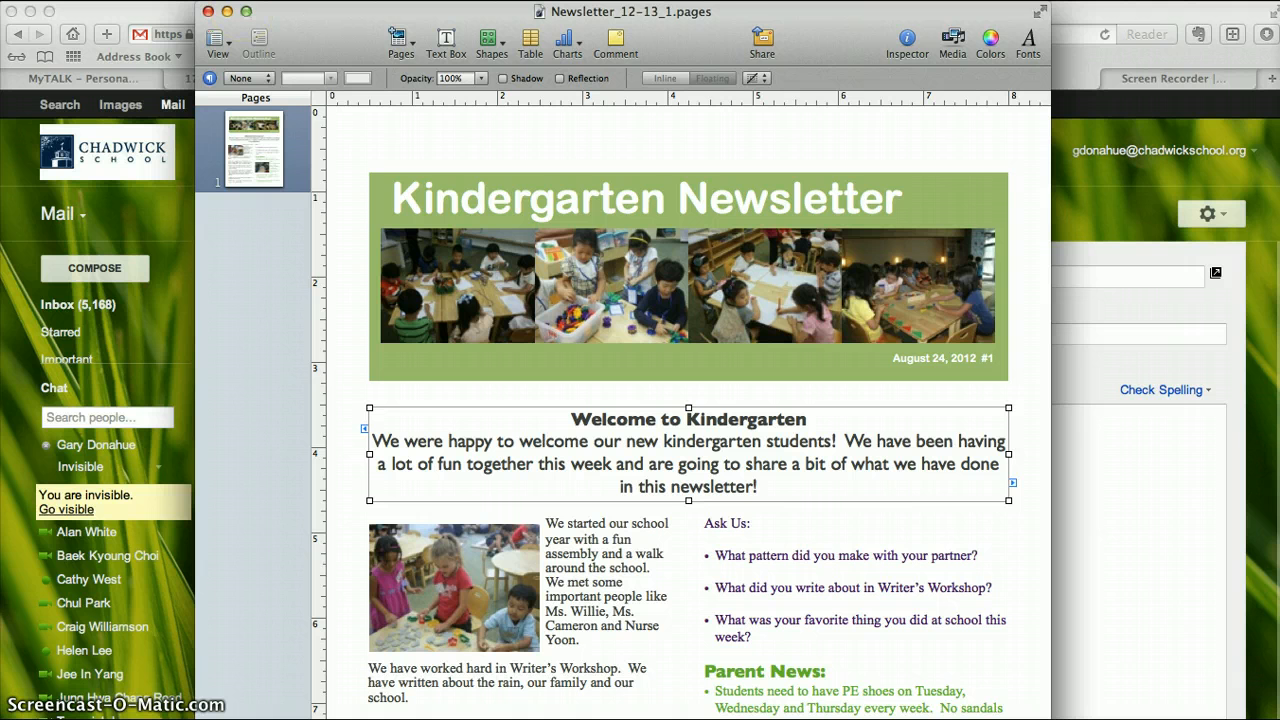
click(497, 0)
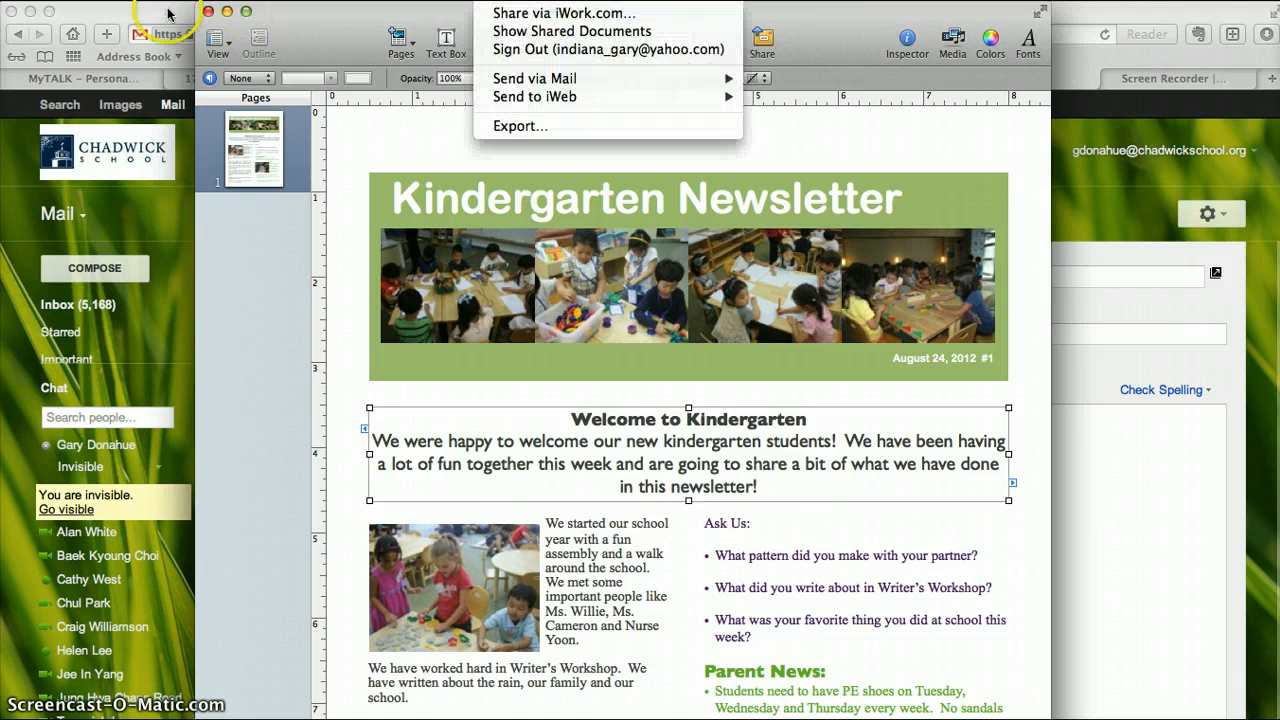
mouse_move(107, 0)
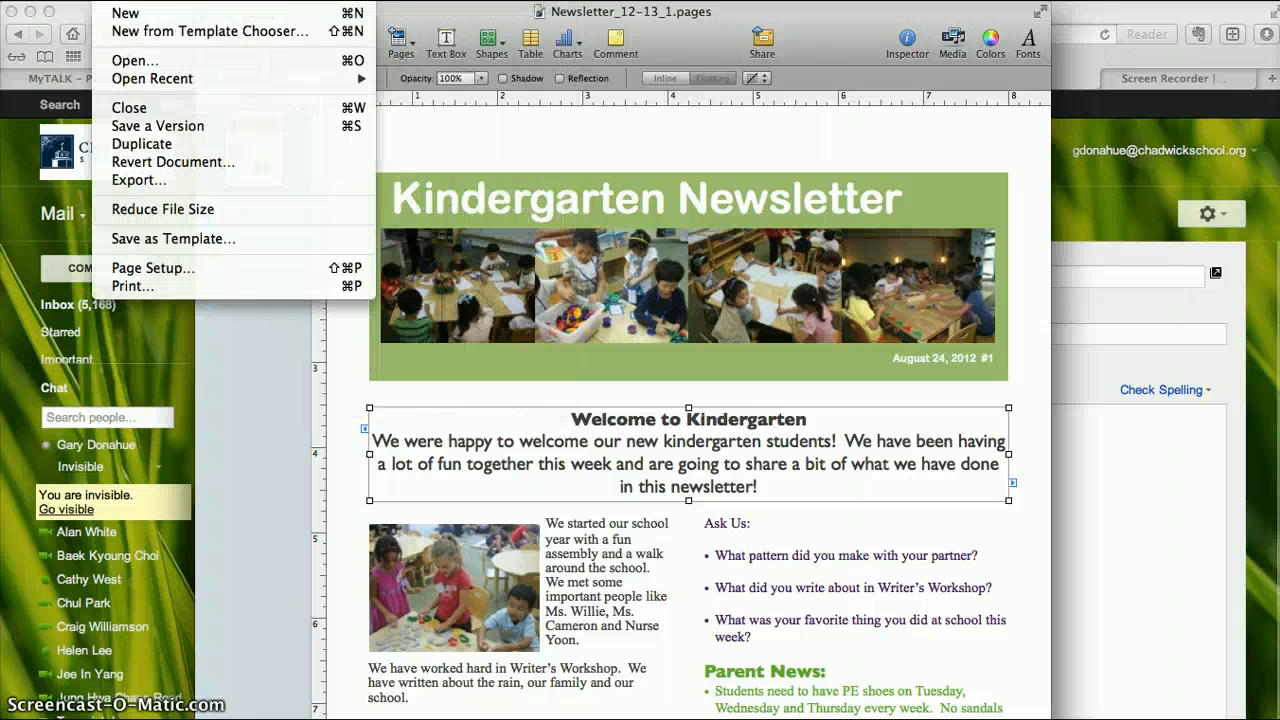
click(138, 287)
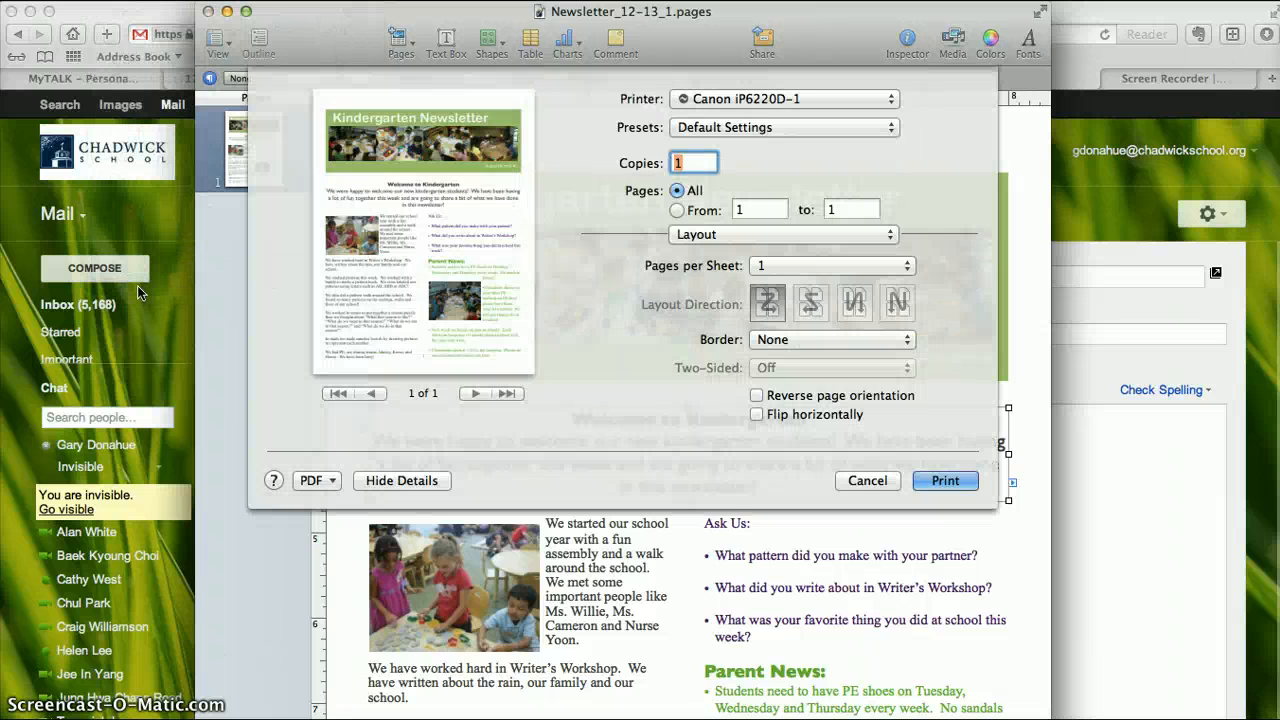
click(332, 481)
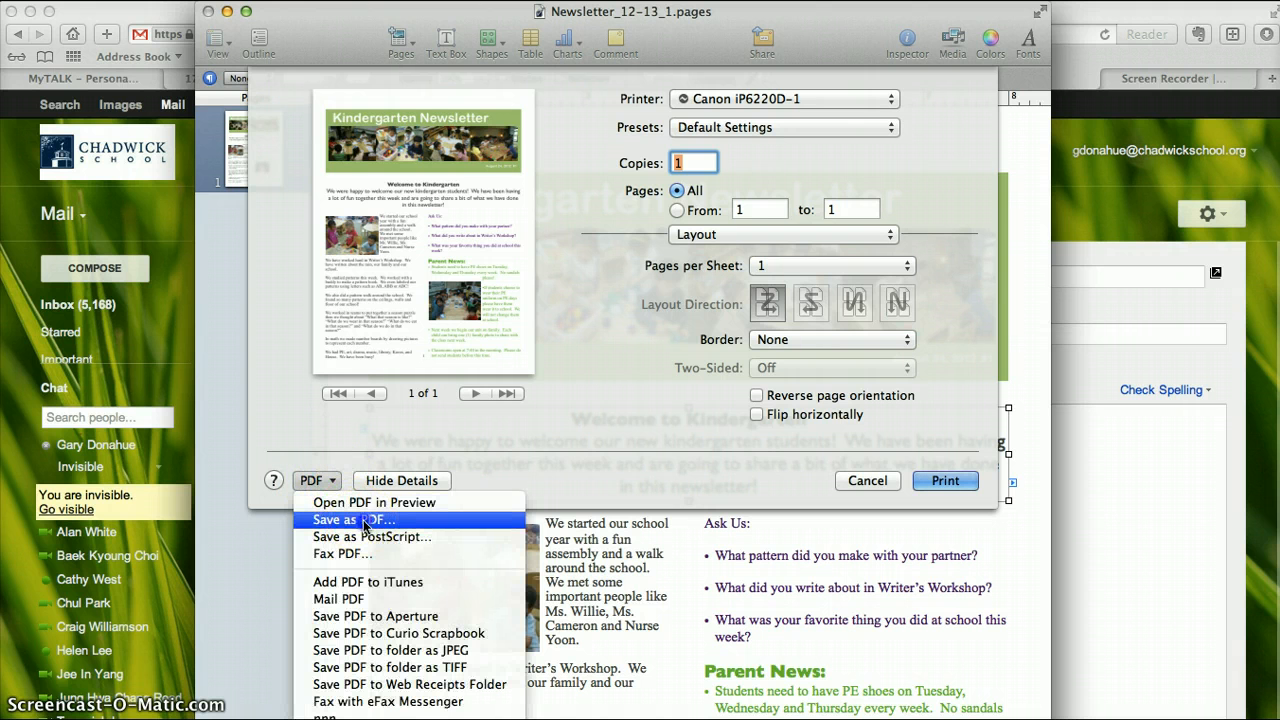
click(360, 520)
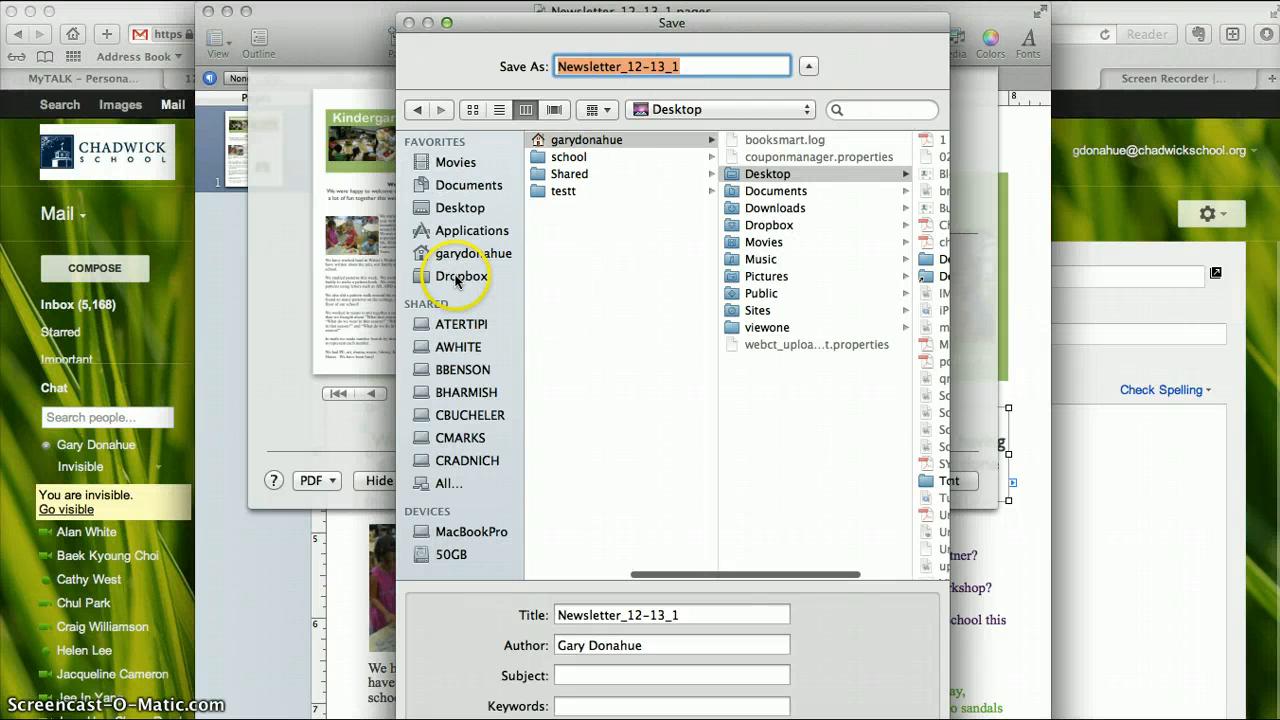
click(455, 207)
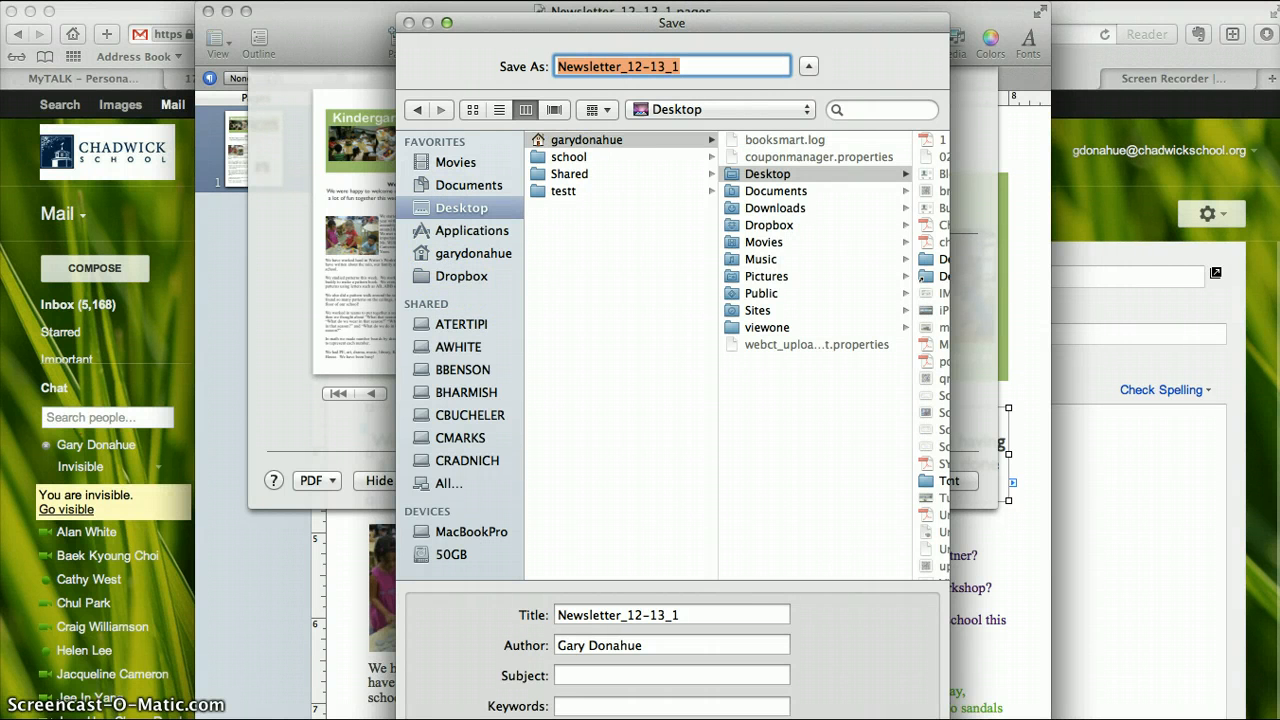
key(Return)
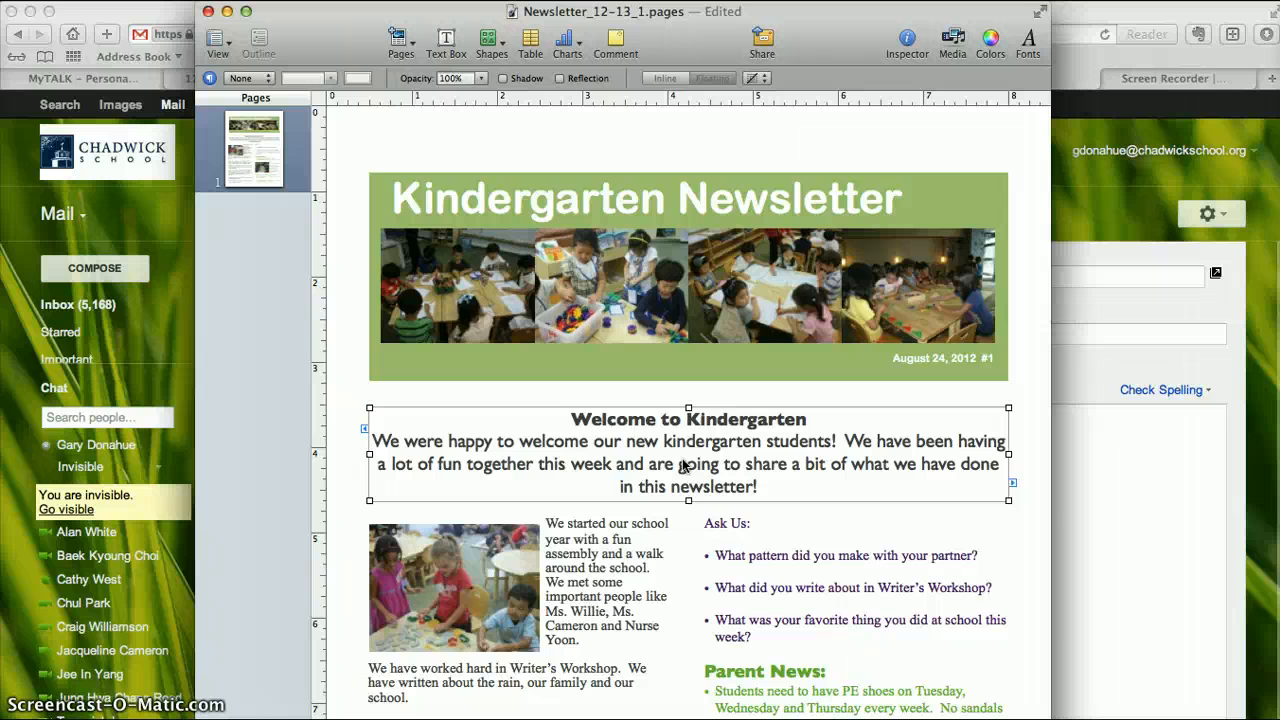
click(228, 12)
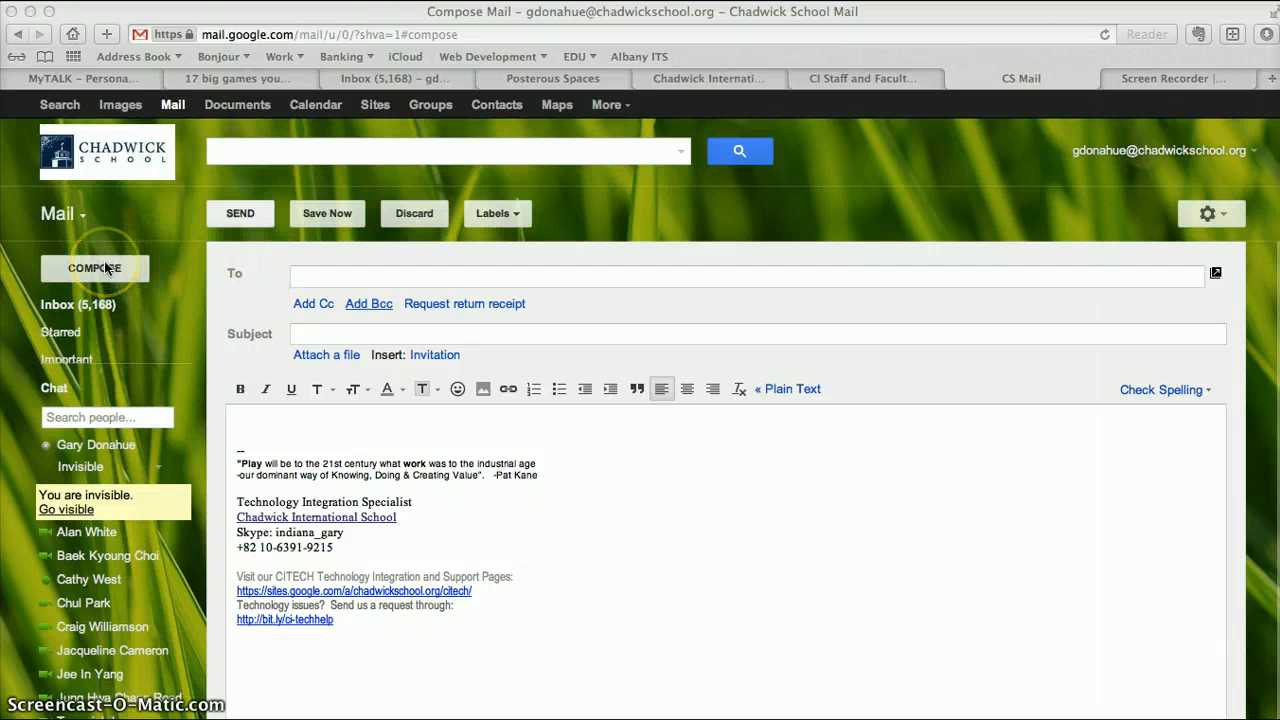
click(323, 278)
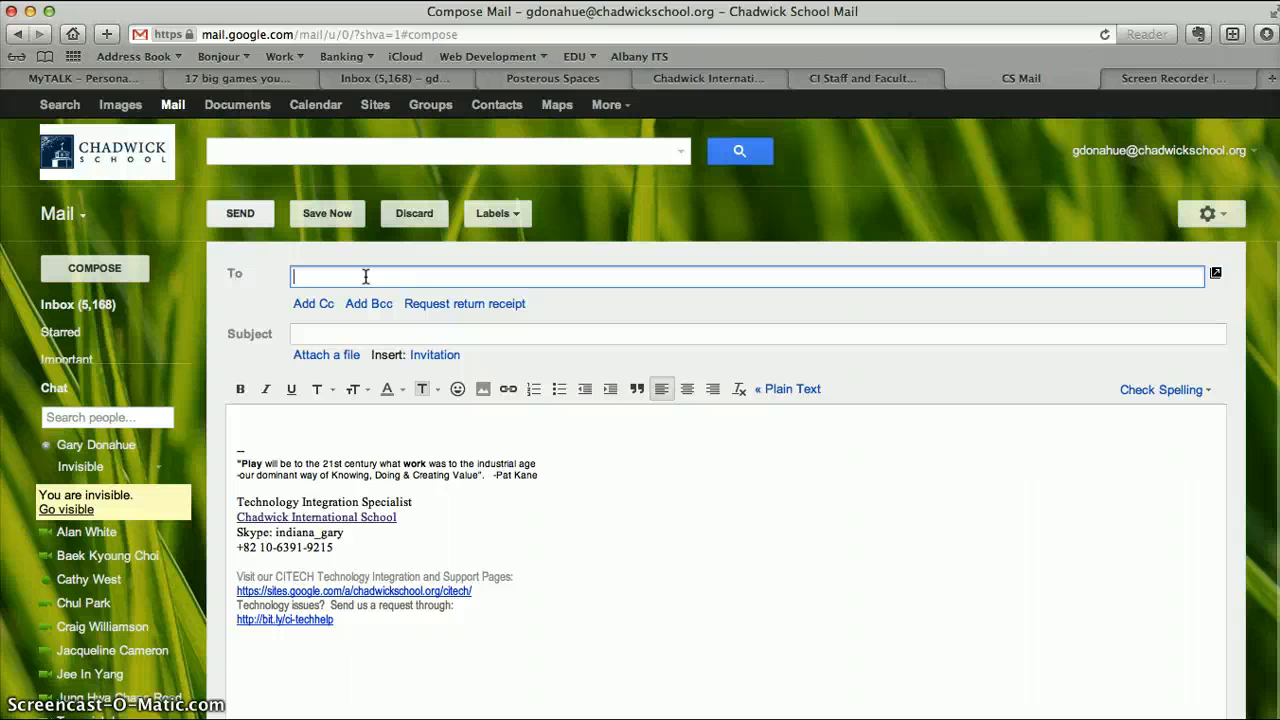
text(b)
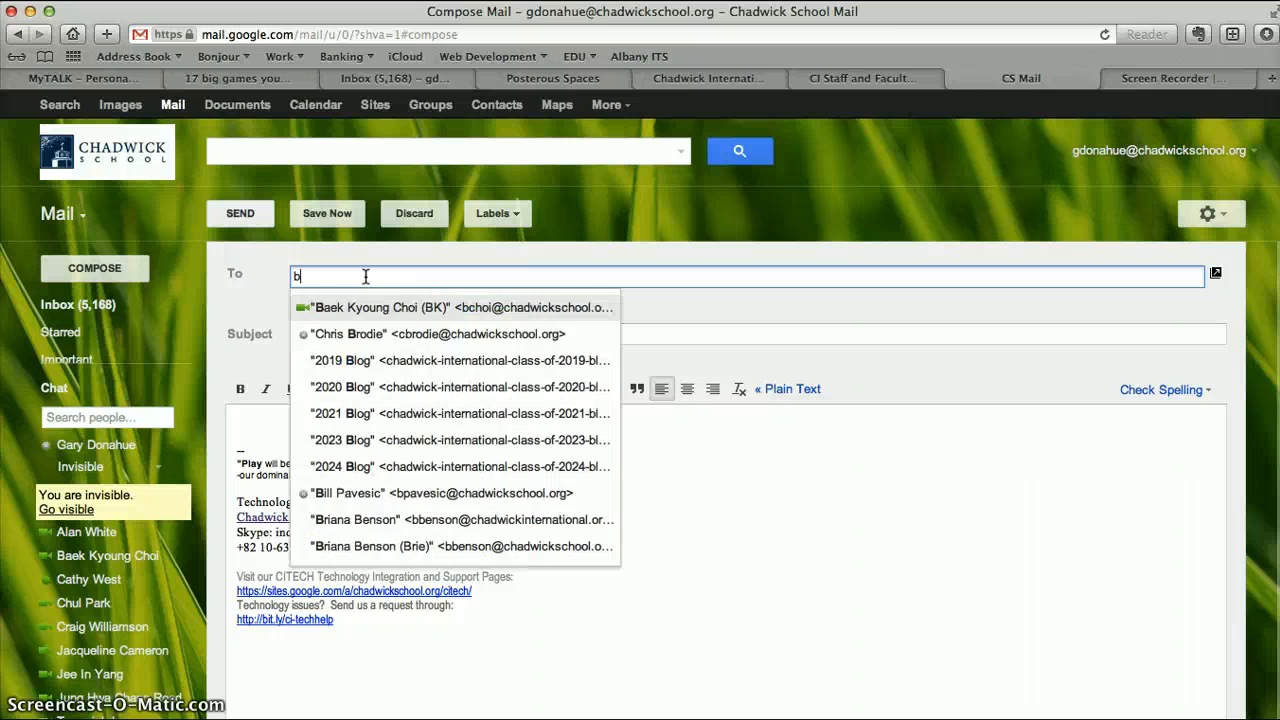
text(ull)
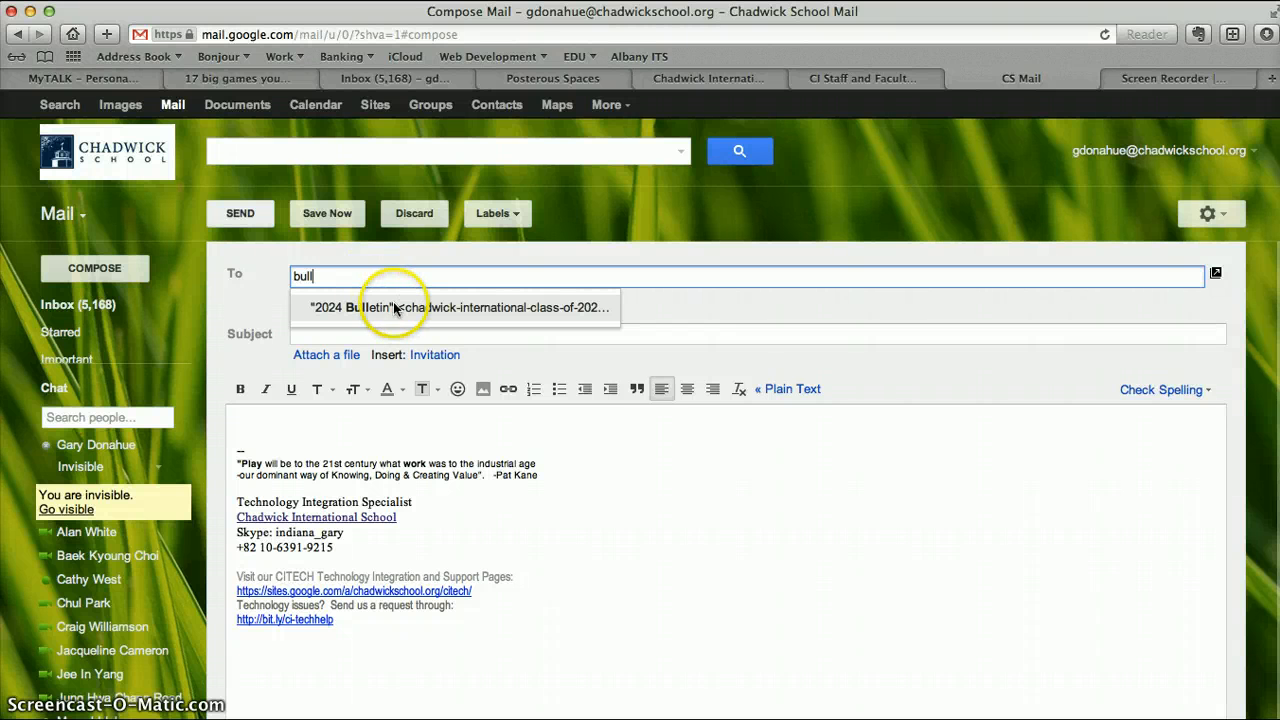
click(367, 278)
key(BackSpace)
key(BackSpace)
key(BackSpace)
key(BackSpace)
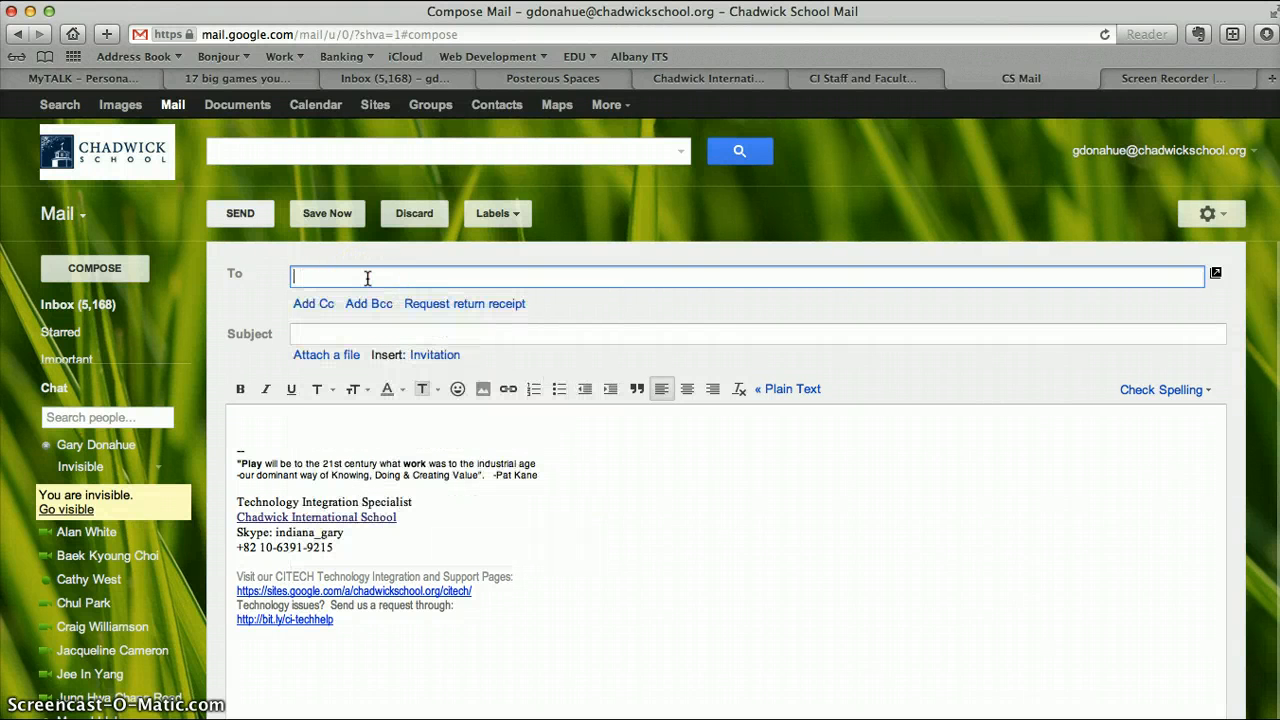
text(blog)
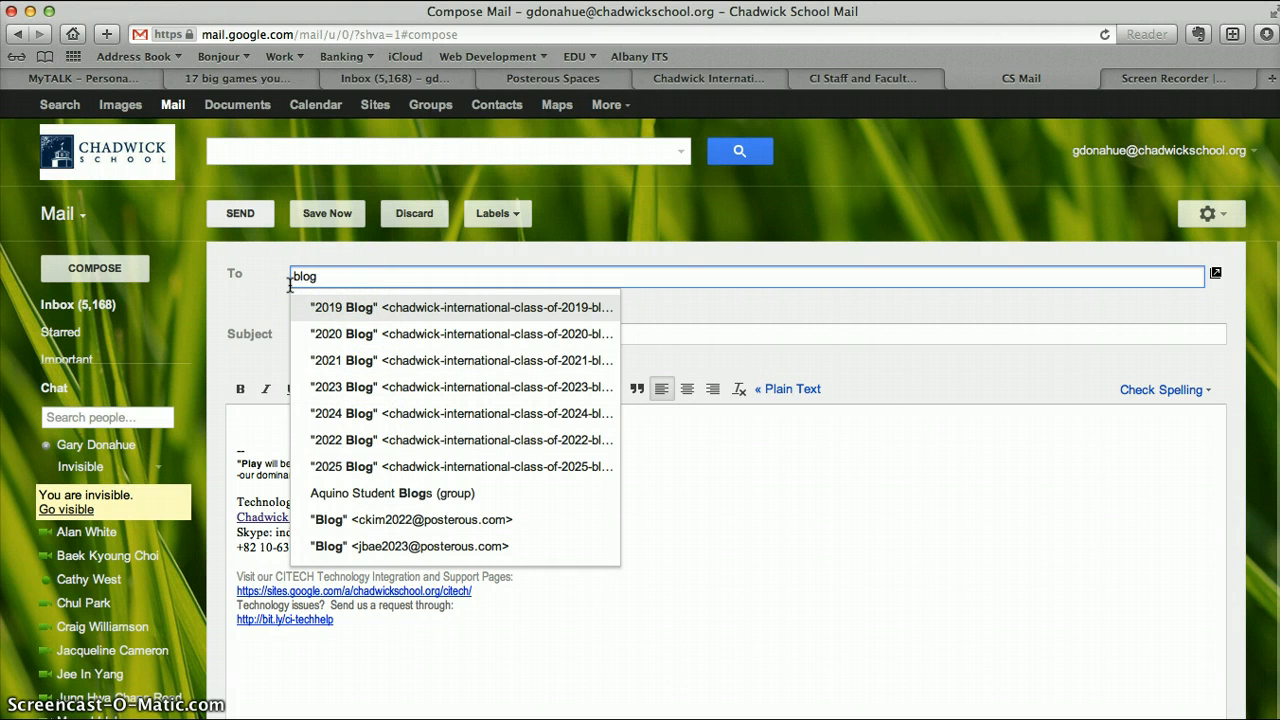
key(BackSpace)
key(BackSpace)
key(BackSpace)
key(BackSpace)
Search the contacts for "bulletin" and address the email to the 2024 Bulletin contact.
text(bu)
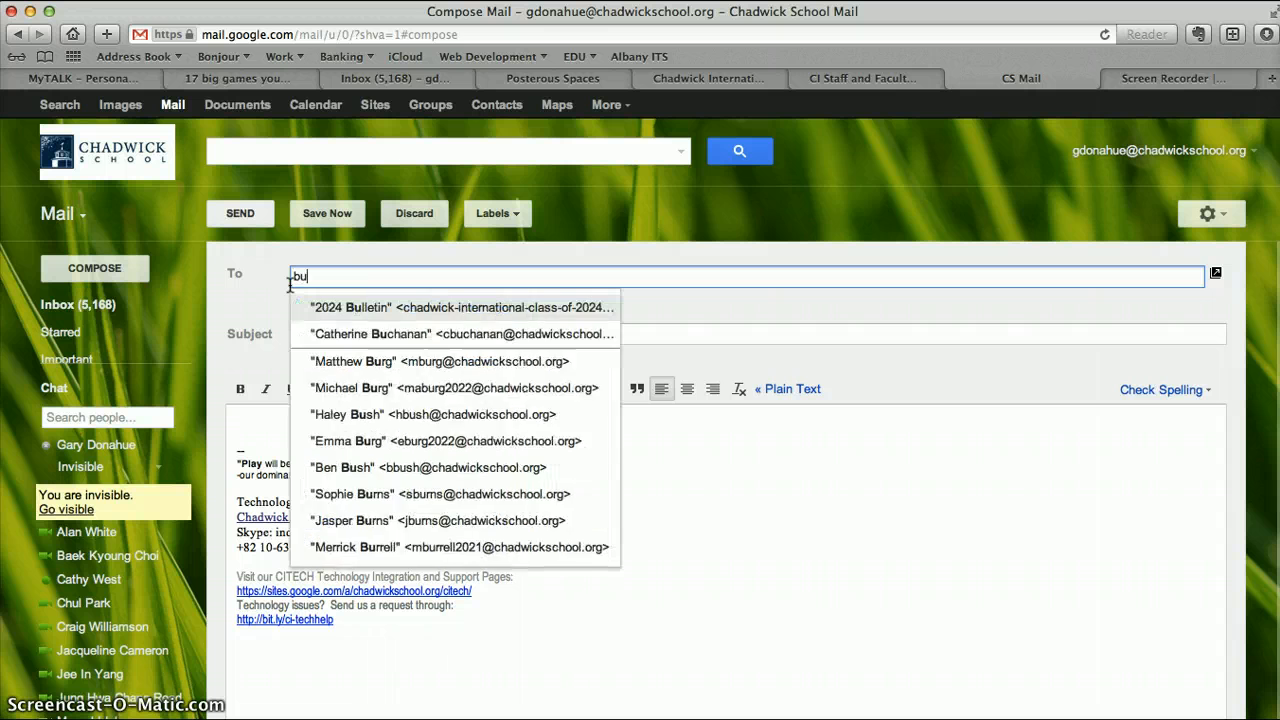
text(ll)
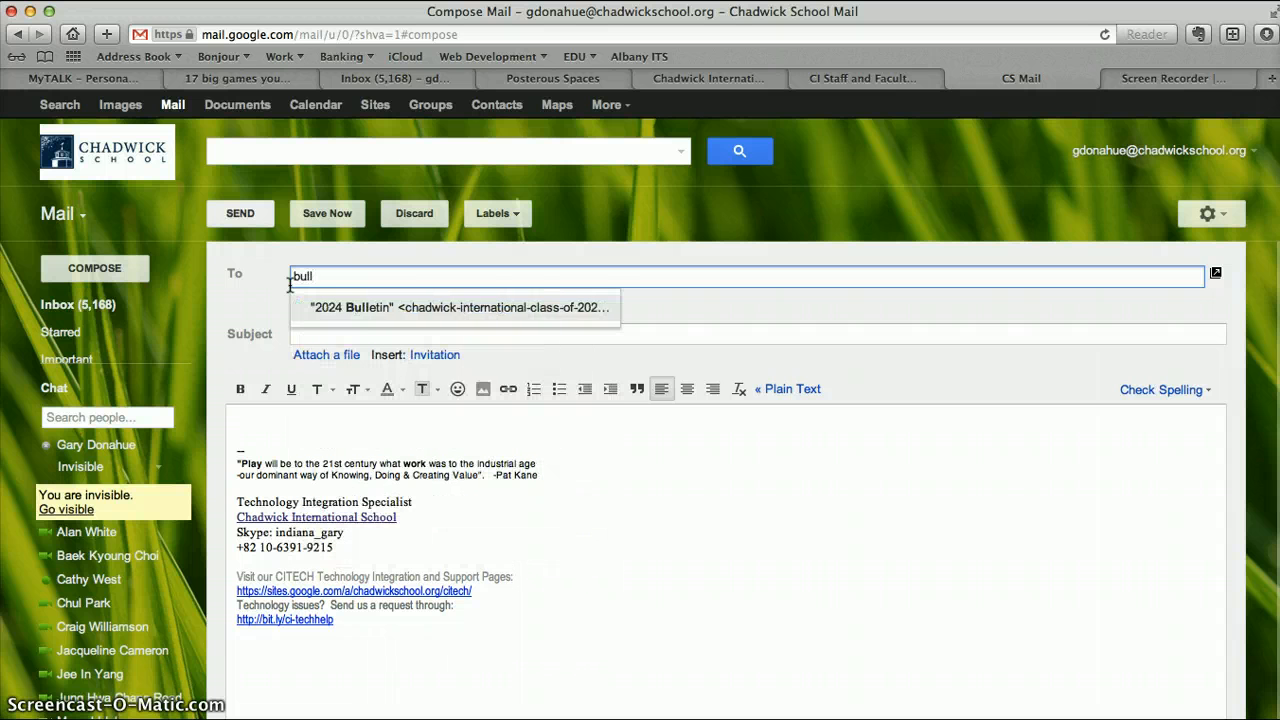
text(etin)
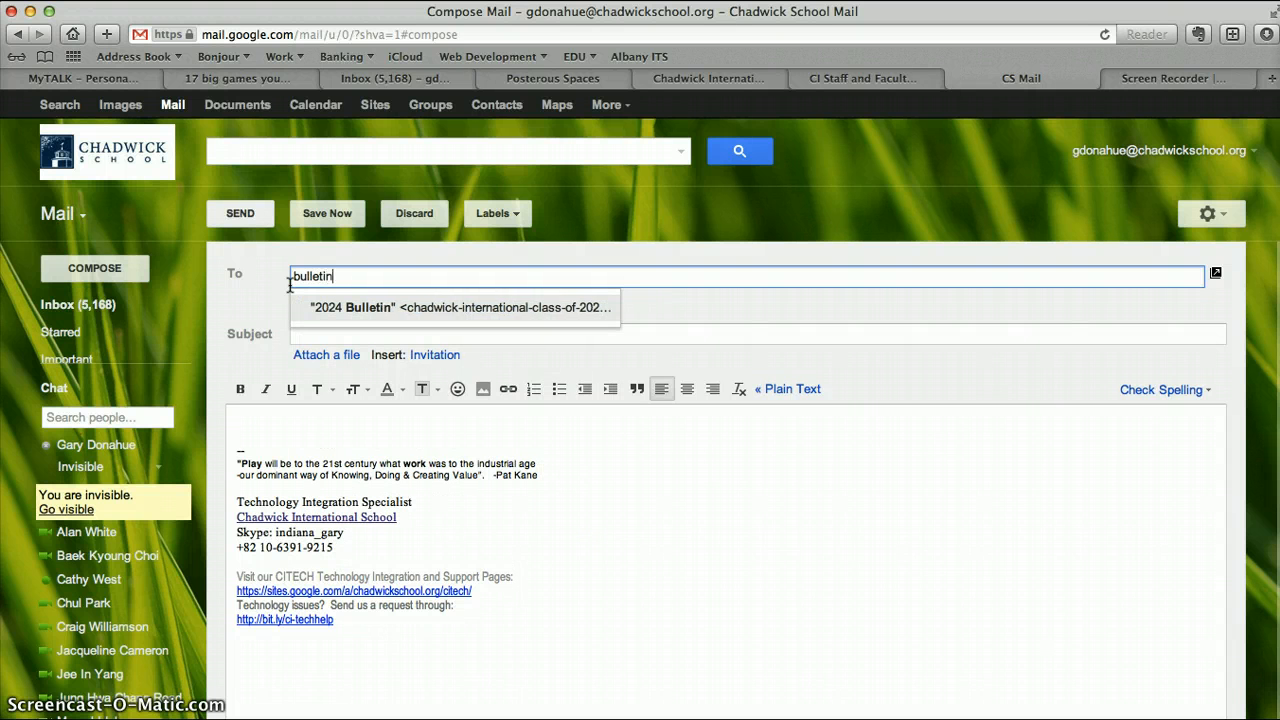
click(501, 305)
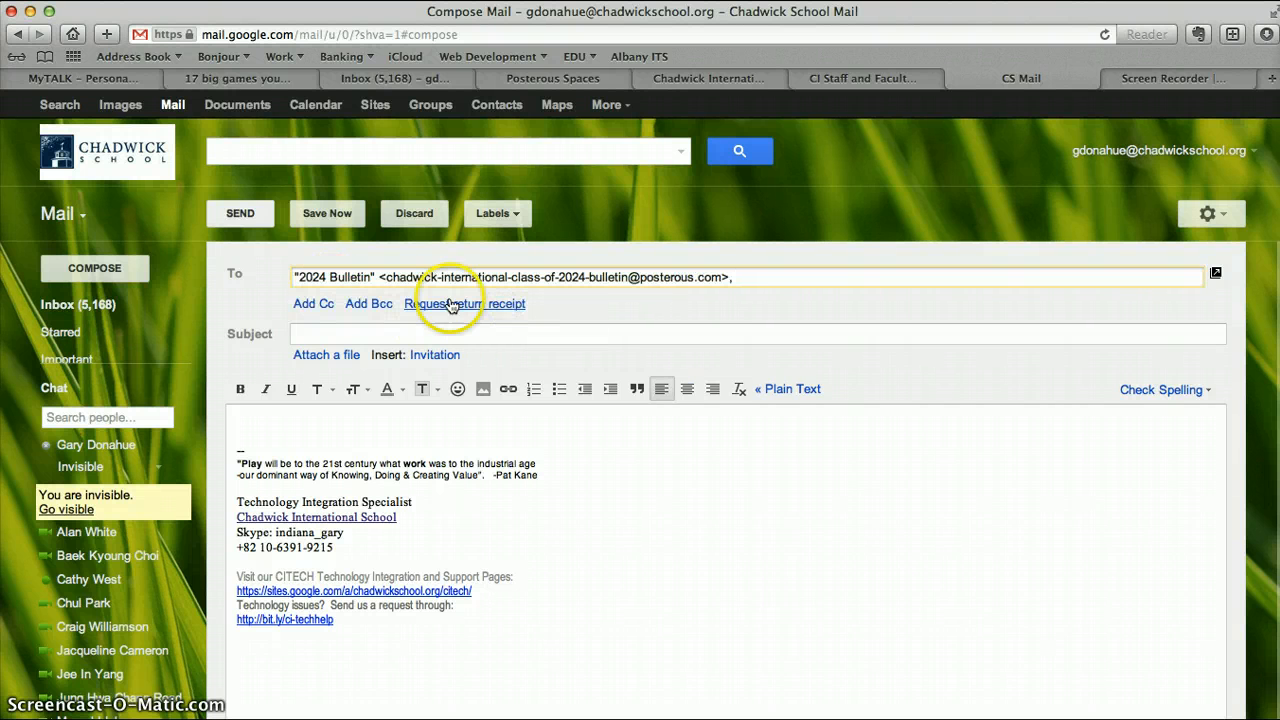
click(373, 333)
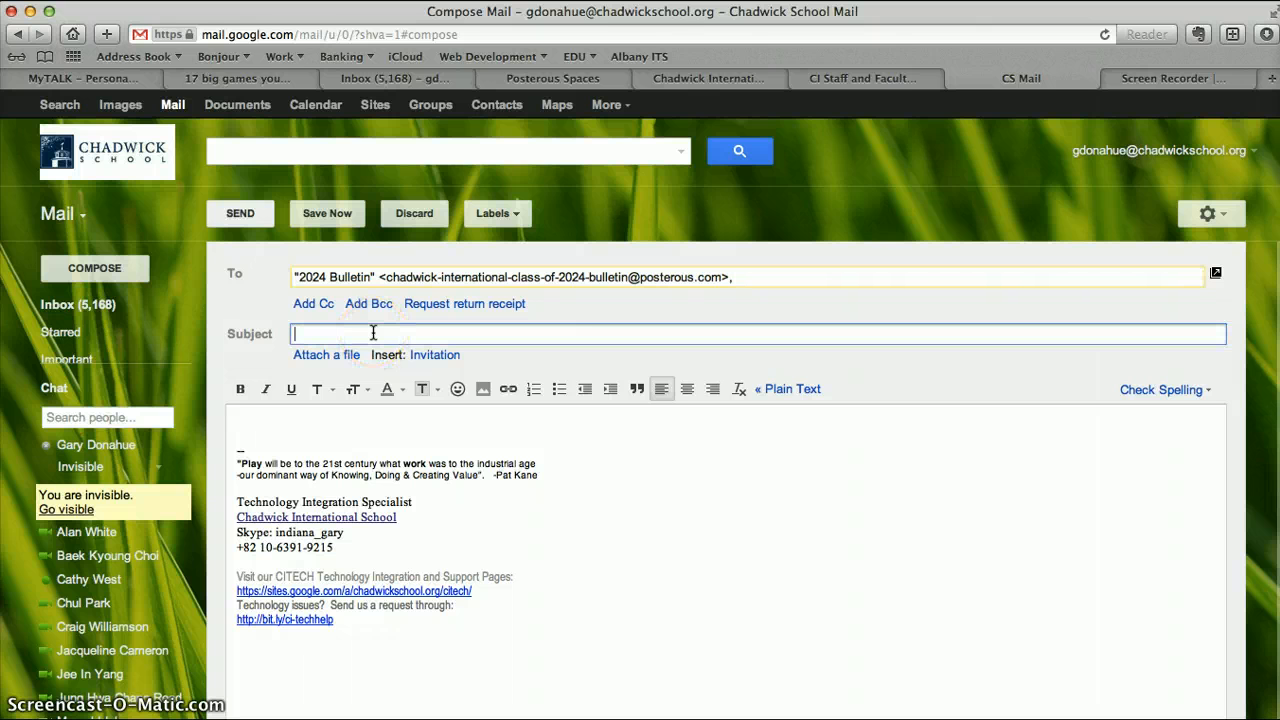
Change the class year to 2025 in both the recipient's display name and its email address.
click(321, 277)
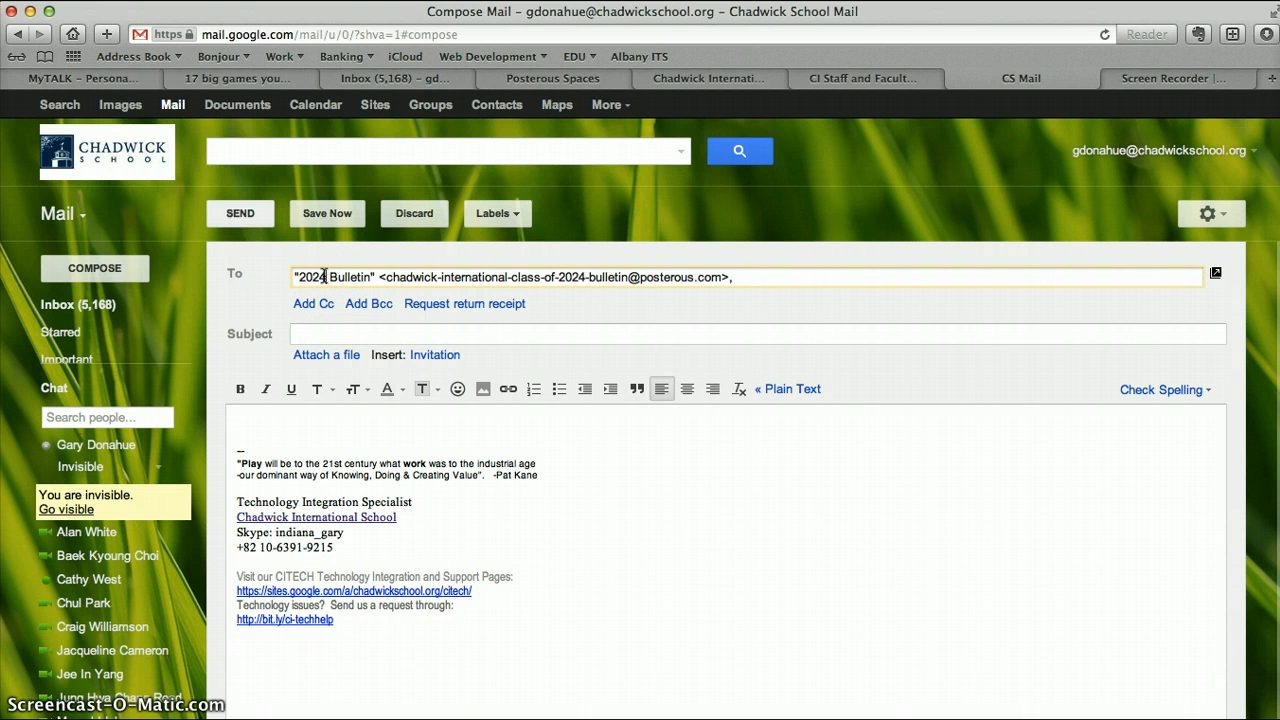
drag(325, 277, 588, 280)
key(BackSpace)
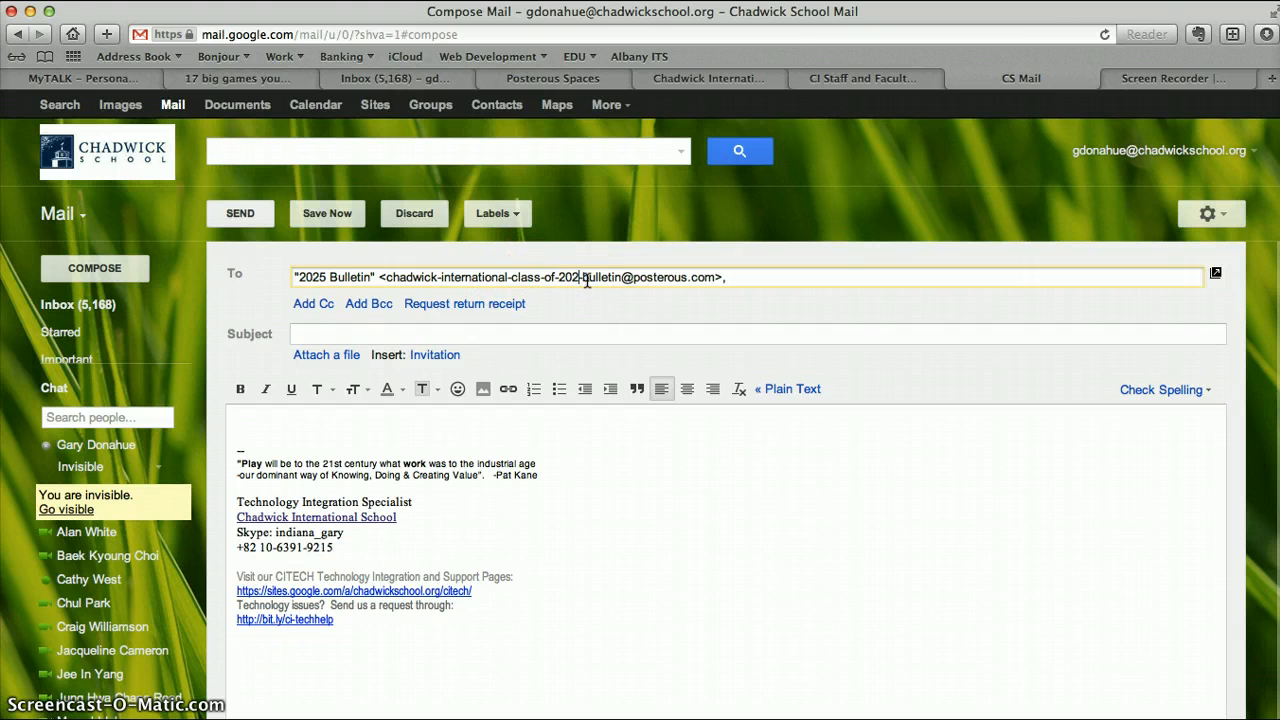
text(5-)
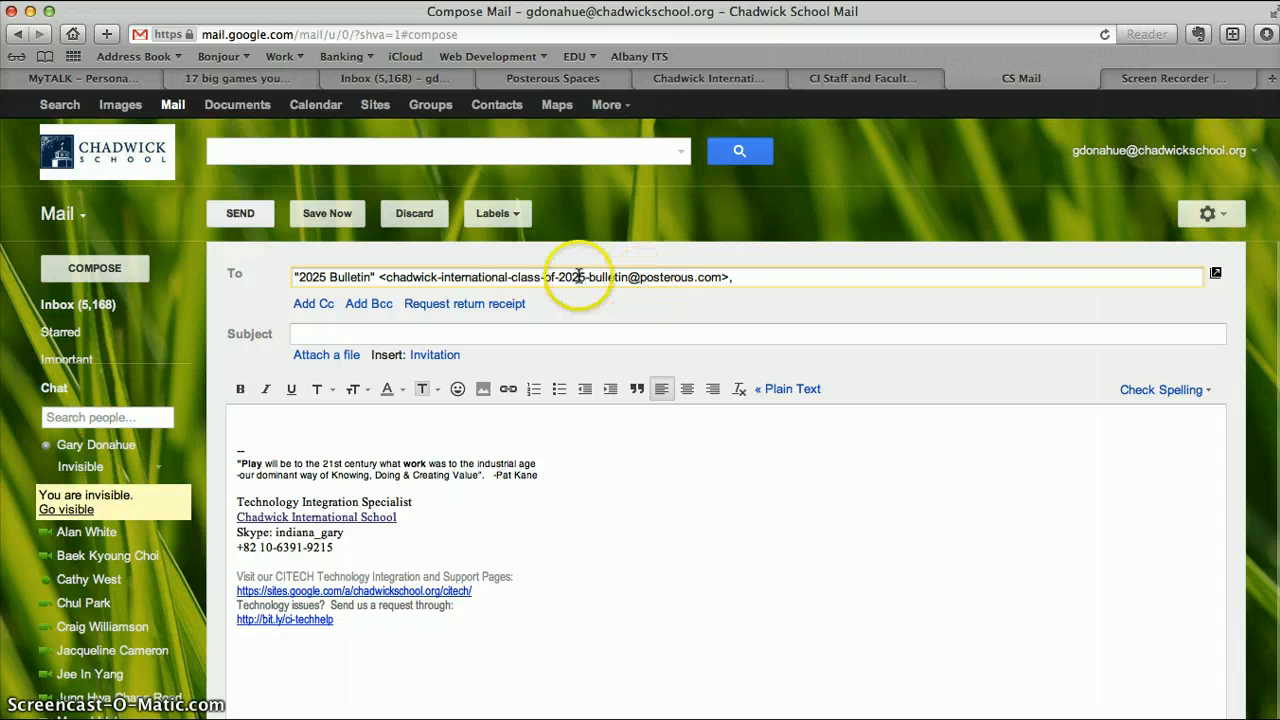
Enter "Kinder C Newsletter Week #3" as the email subject.
click(314, 337)
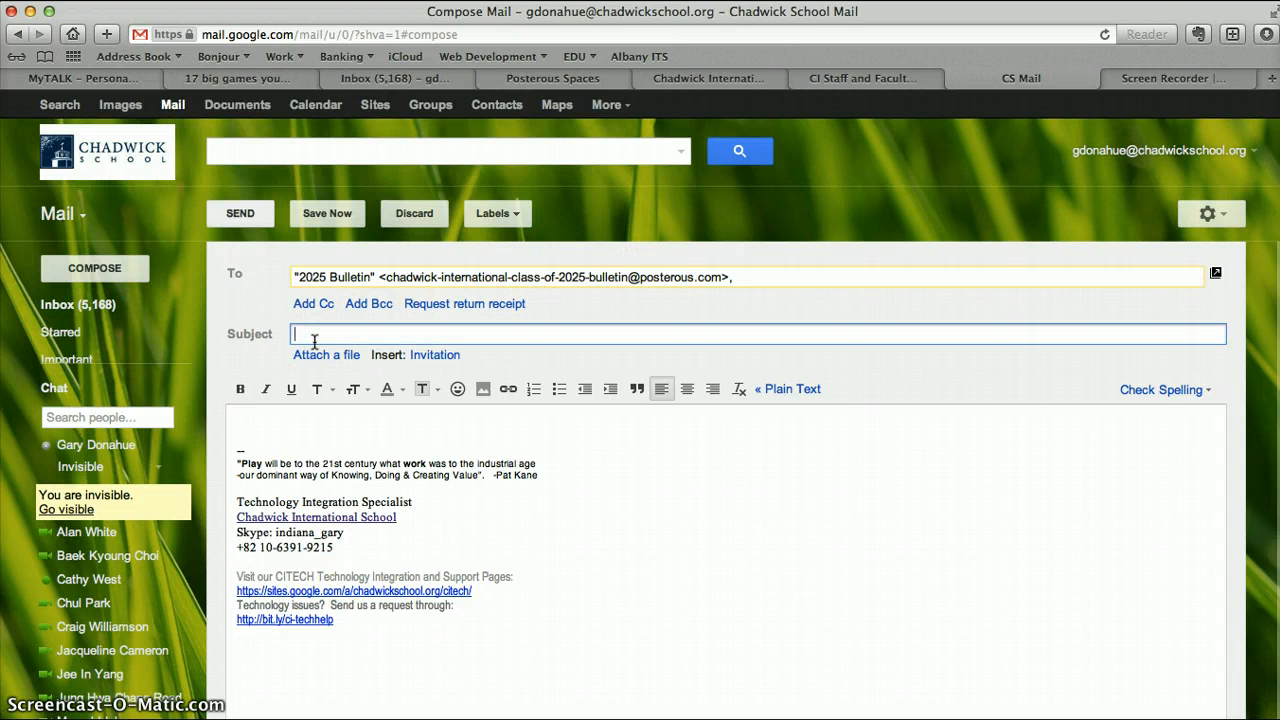
text(Kinder)
text(C Newsletter)
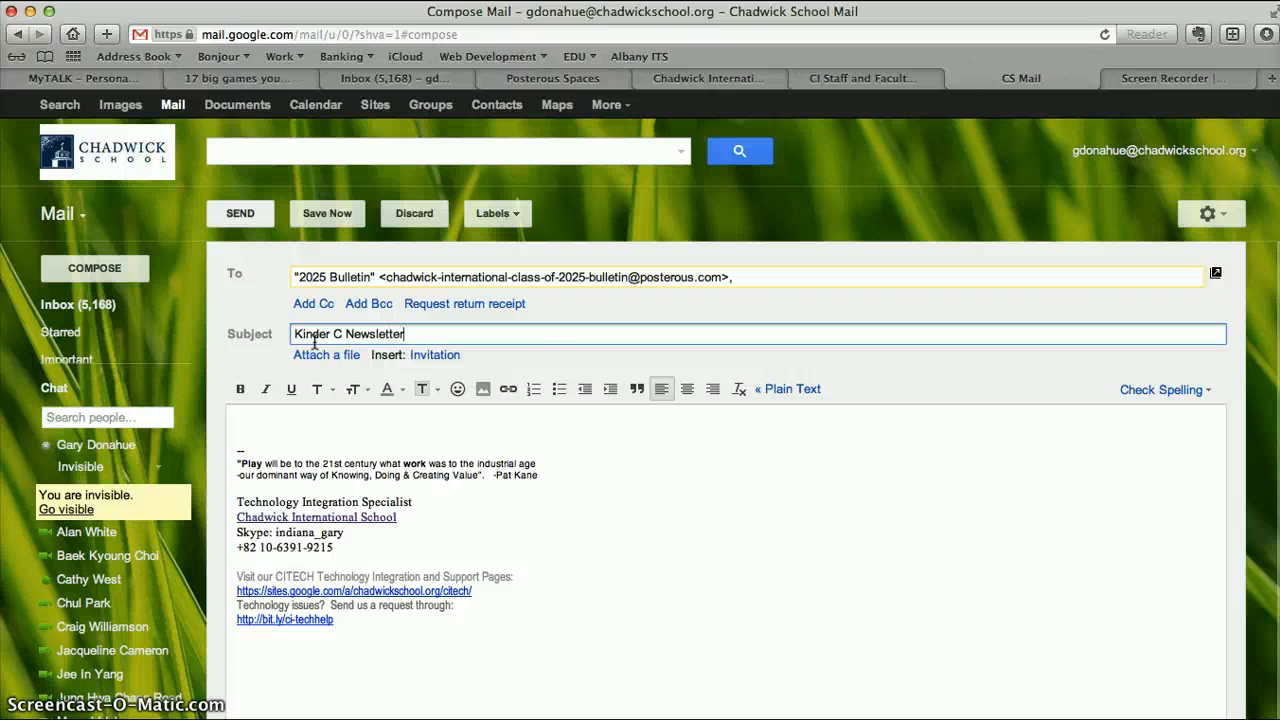
text( Week #3)
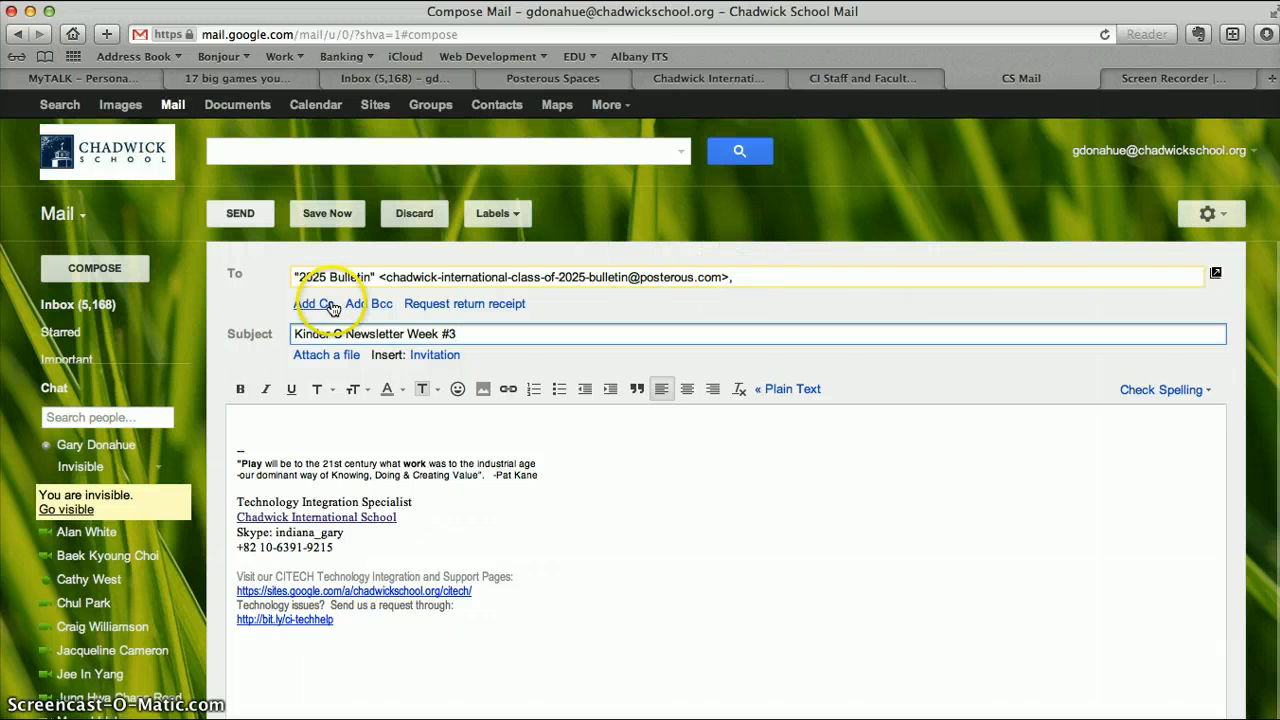
click(293, 334)
drag(293, 334, 460, 334)
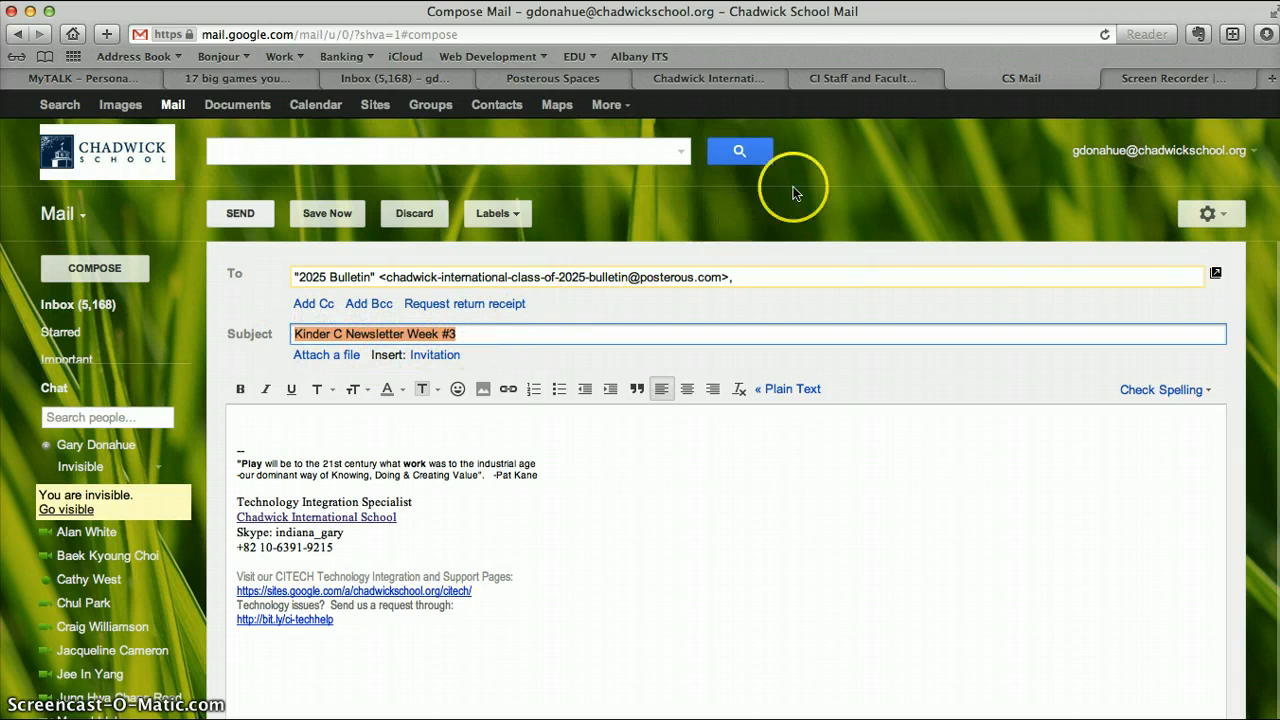
Attach Newsletter_12-13_1.pdf from the Desktop to the email, moving the browser window aside to reach the file.
click(675, 305)
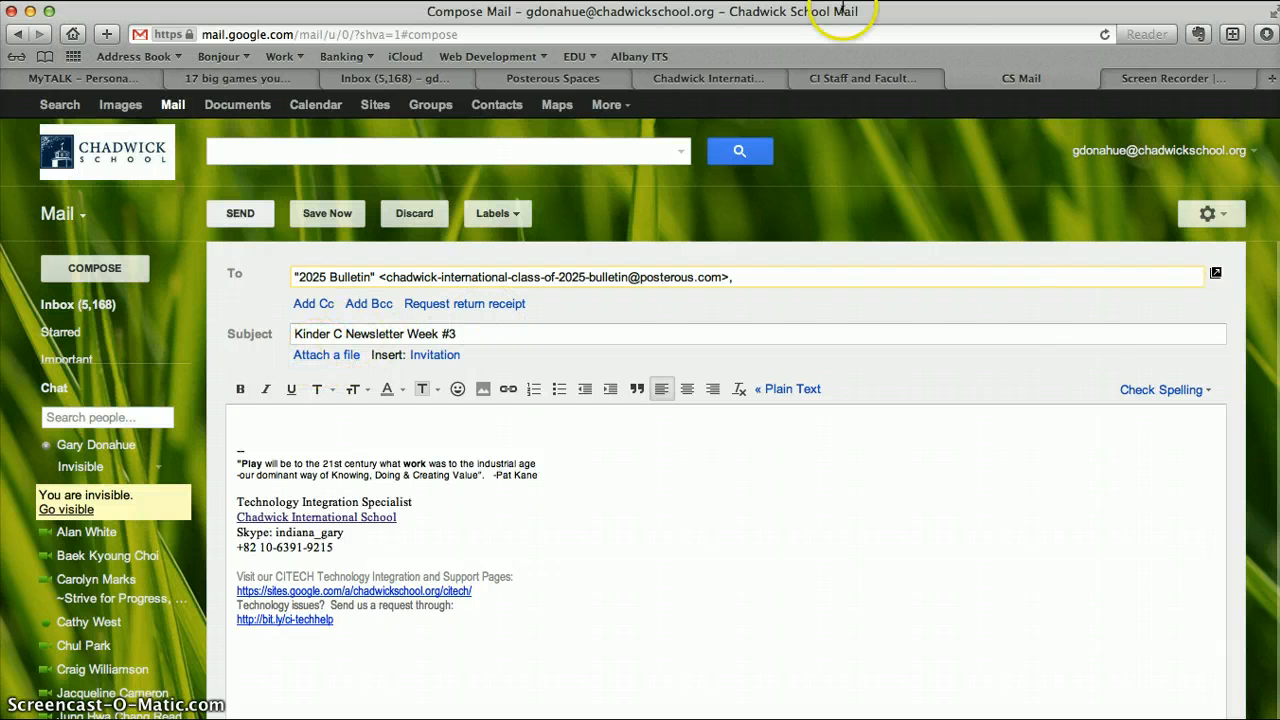
drag(996, 11, 938, 11)
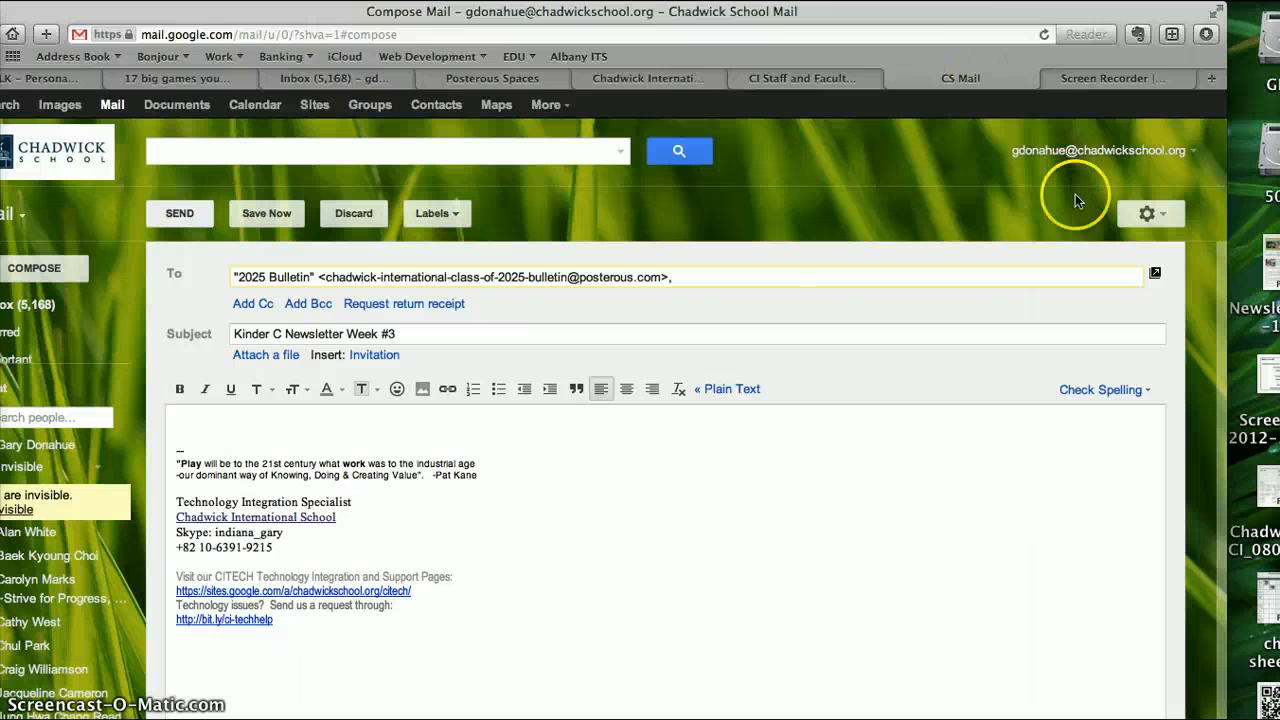
drag(1266, 272, 834, 311)
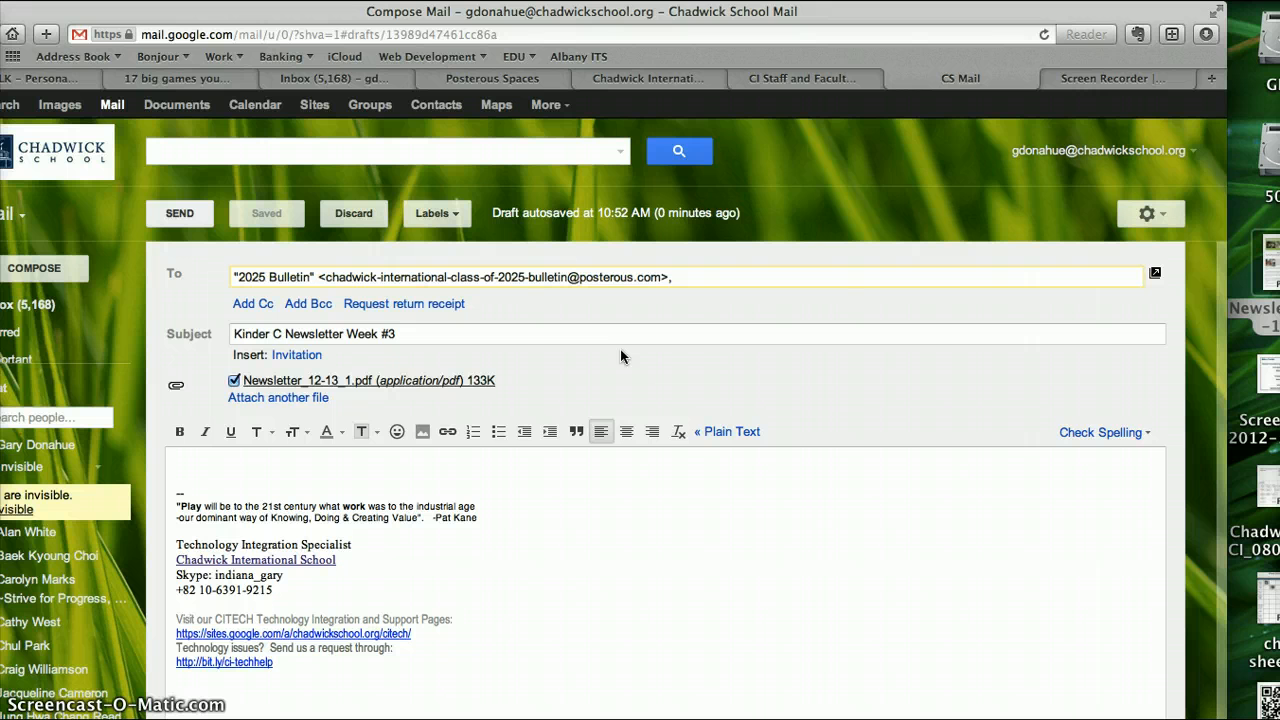
Replace the email's recipient with the 2025 Blog contact.
click(672, 279)
drag(672, 279, 215, 272)
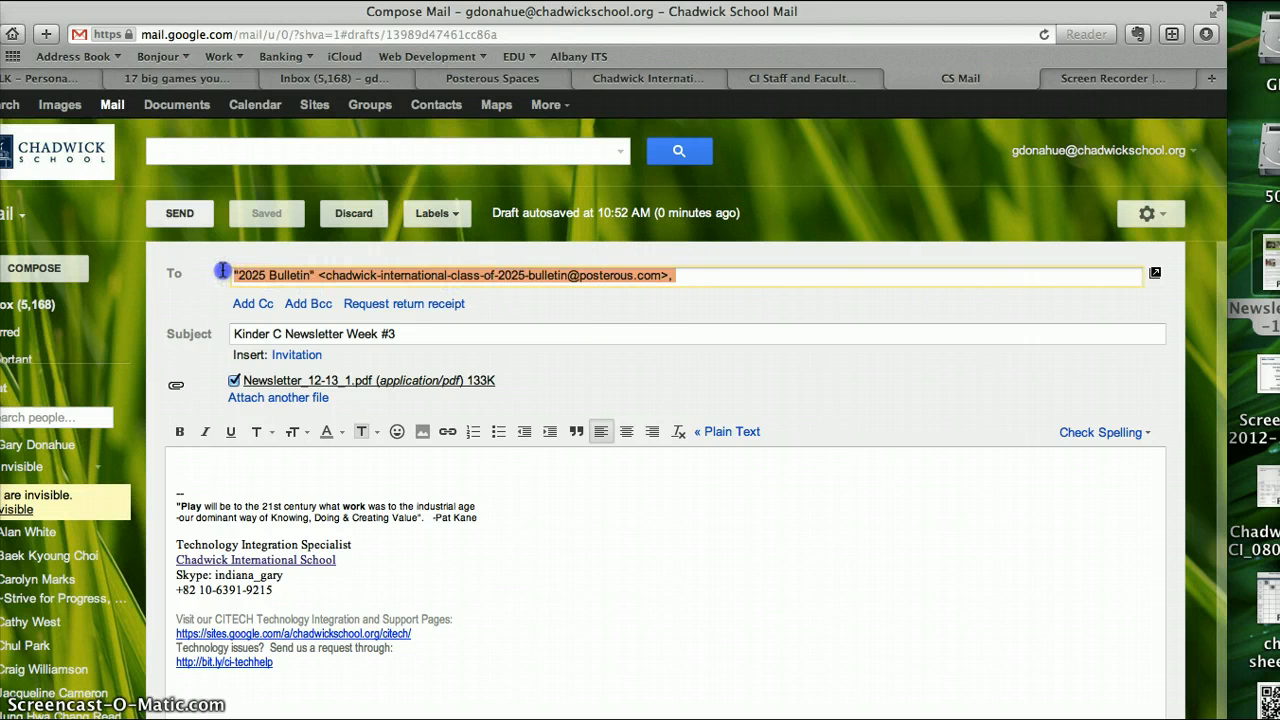
text(blog)
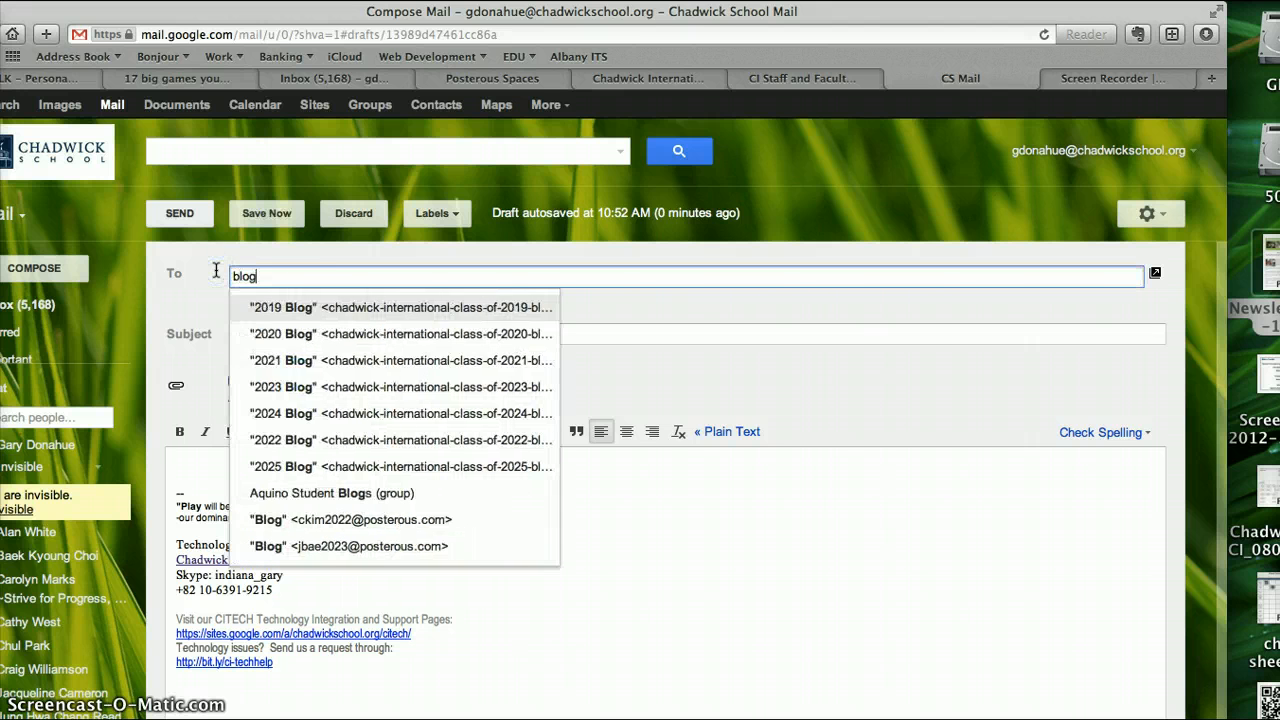
click(331, 466)
Replace the email subject with "Kinder C Video of morning song".
drag(408, 335, 248, 320)
text(Vid)
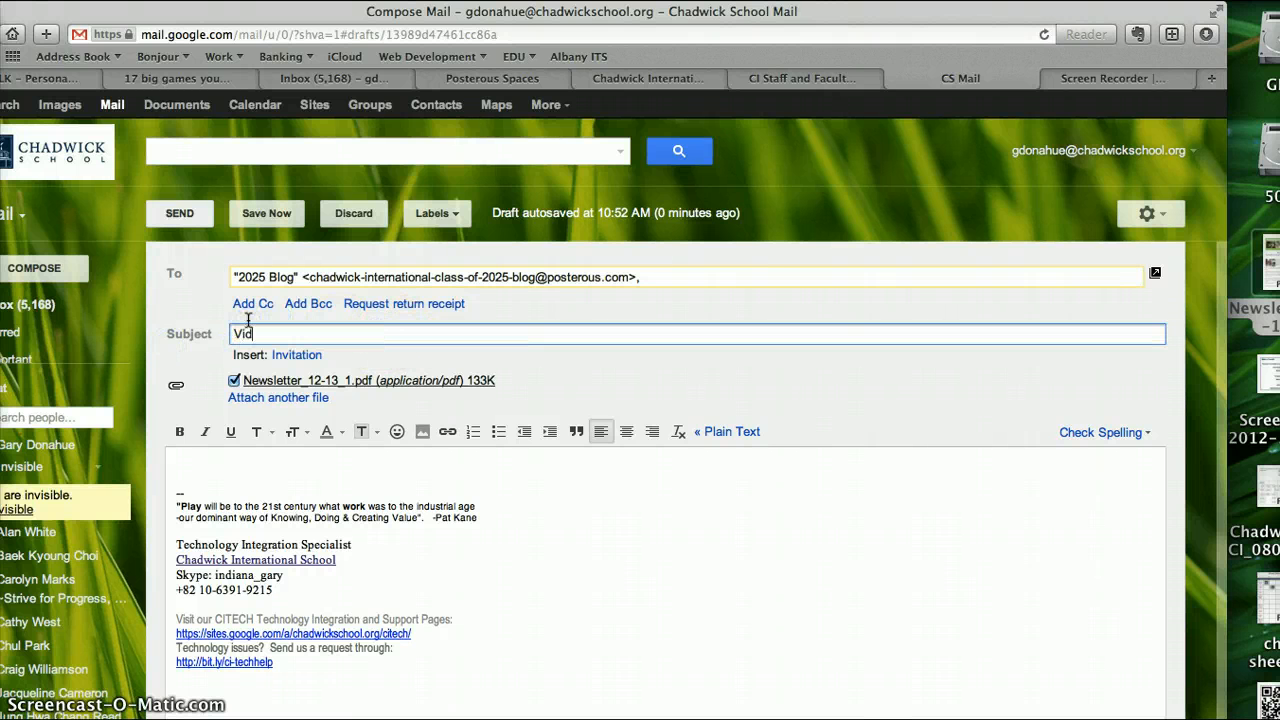
text(eo of)
key(BackSpace)
key(BackSpace)
key(BackSpace)
key(BackSpace)
key(BackSpace)
key(BackSpace)
key(BackSpace)
text(Kinder C Video of moring)
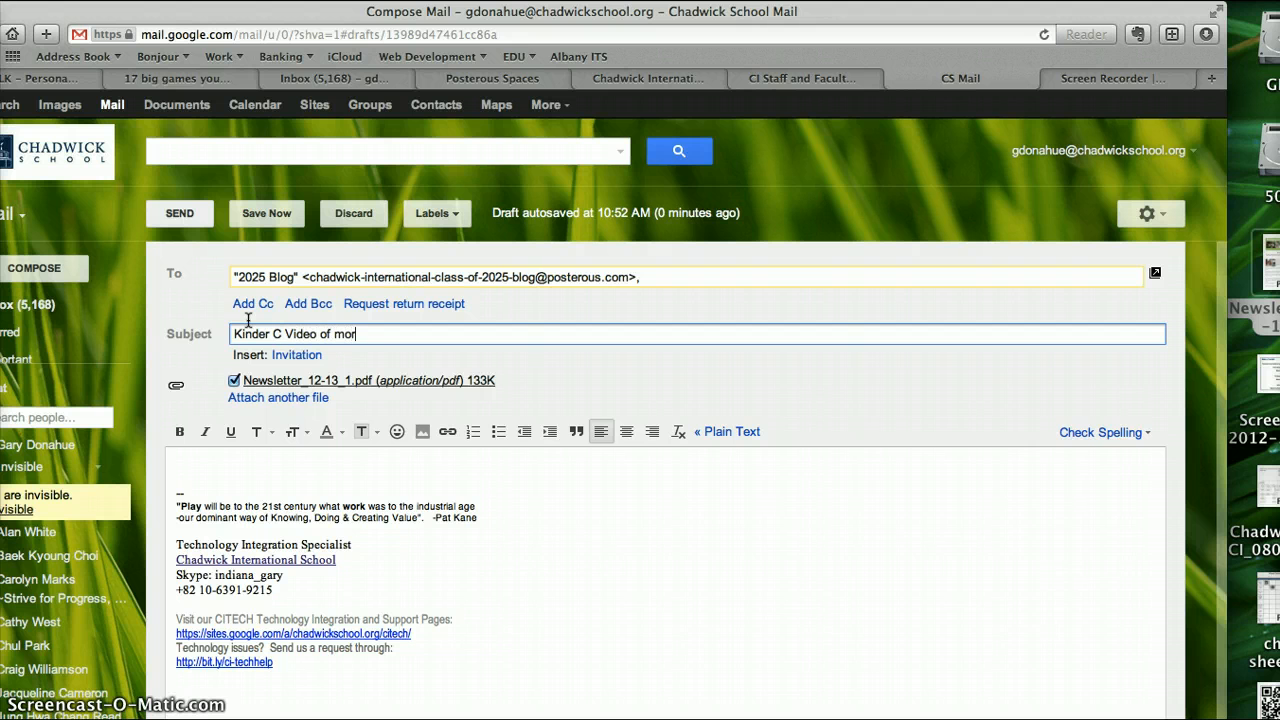
key(BackSpace)
key(BackSpace)
text(ning song)
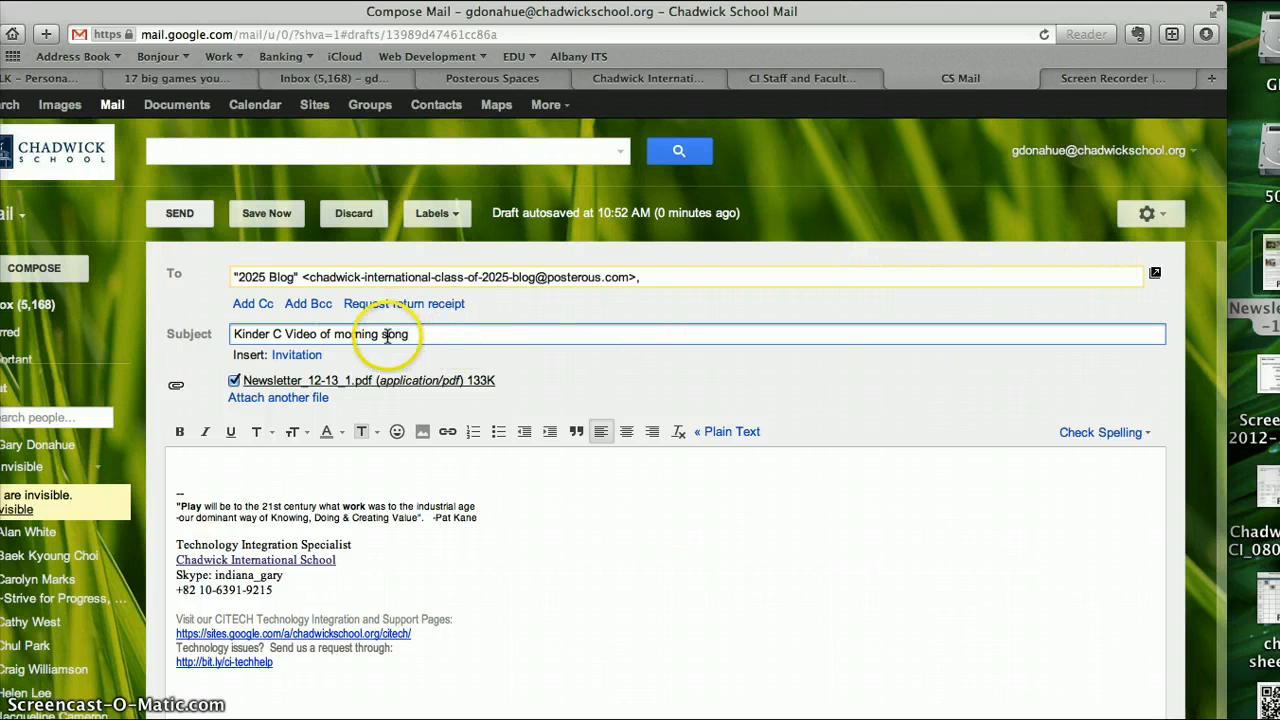
drag(232, 336, 460, 335)
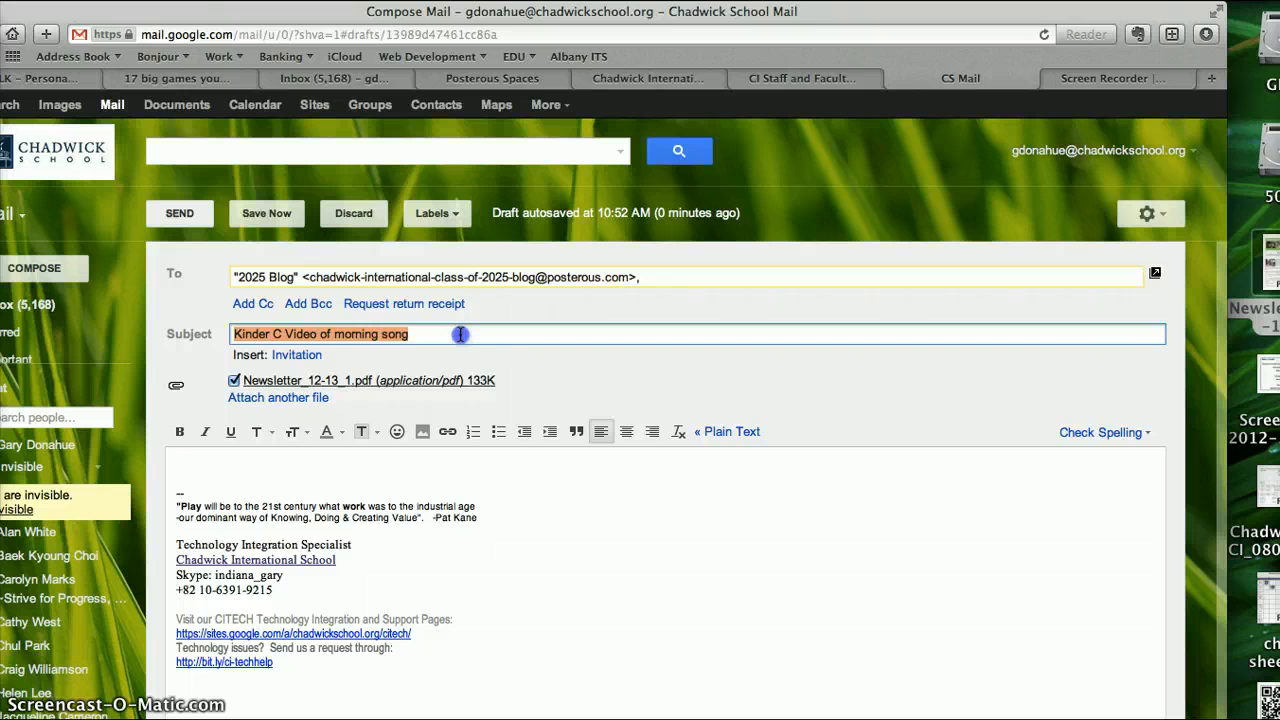